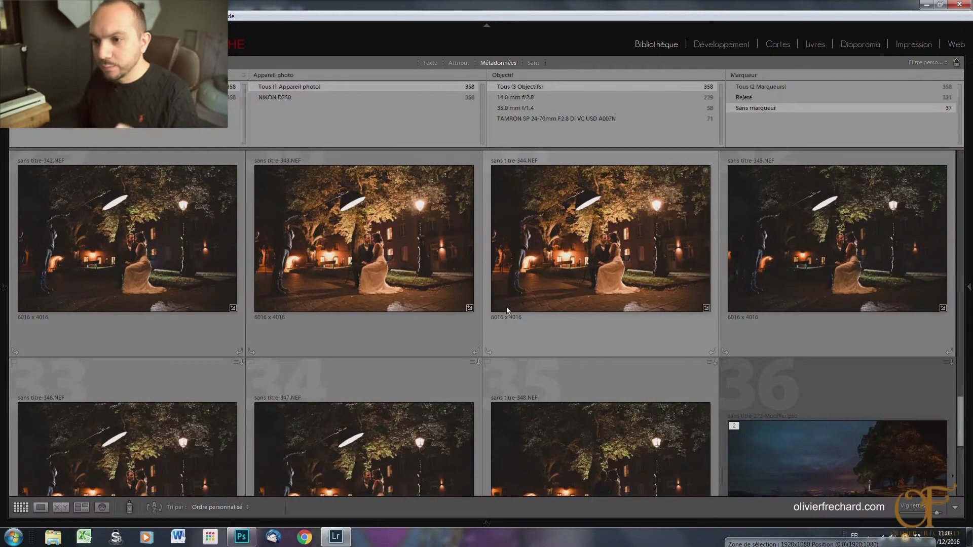
Browse the night wedding photos and open sans titre-347.NEF full size to examine the couple and the lighting.
scroll(506, 309, "down", 2)
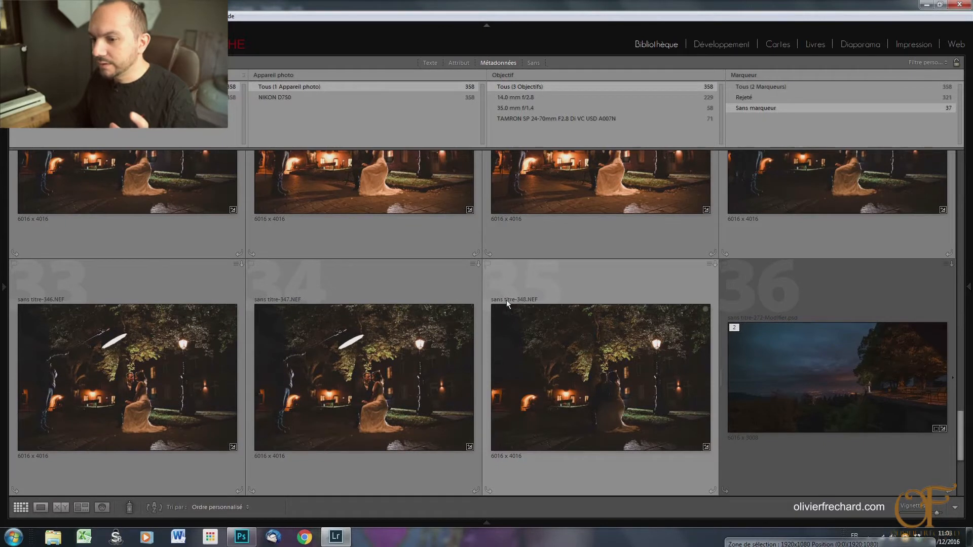
scroll(446, 327, "down", 2)
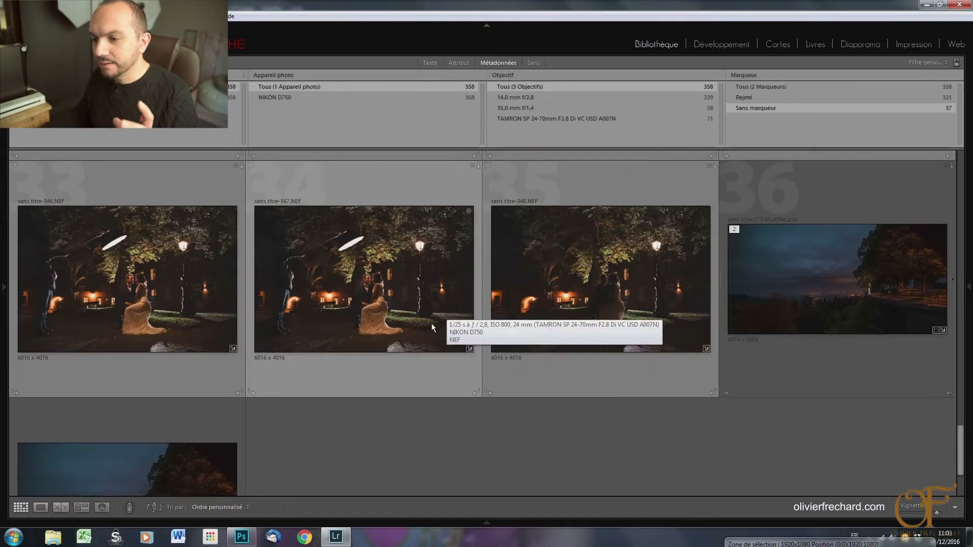
scroll(561, 382, "up", 2)
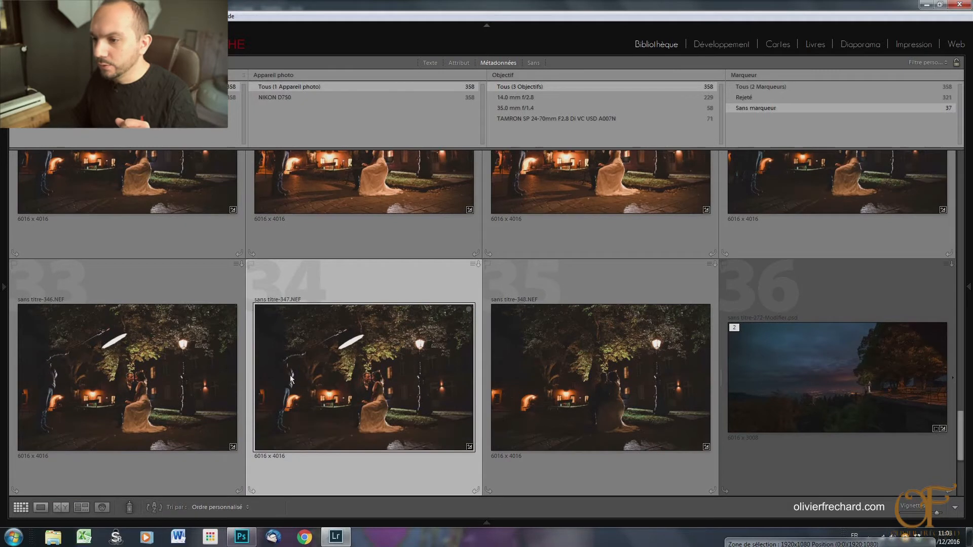
double_click(257, 285)
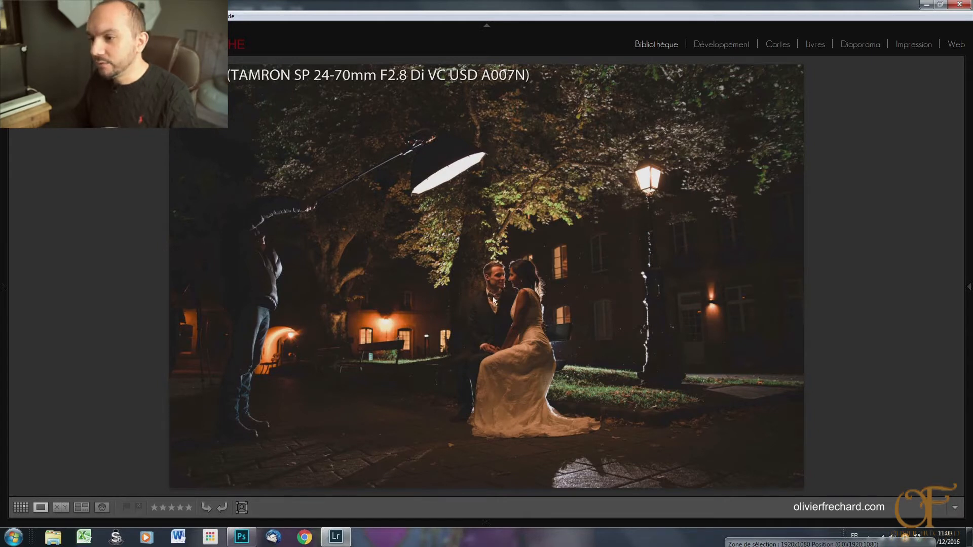
left_click(527, 314)
left_click(434, 248)
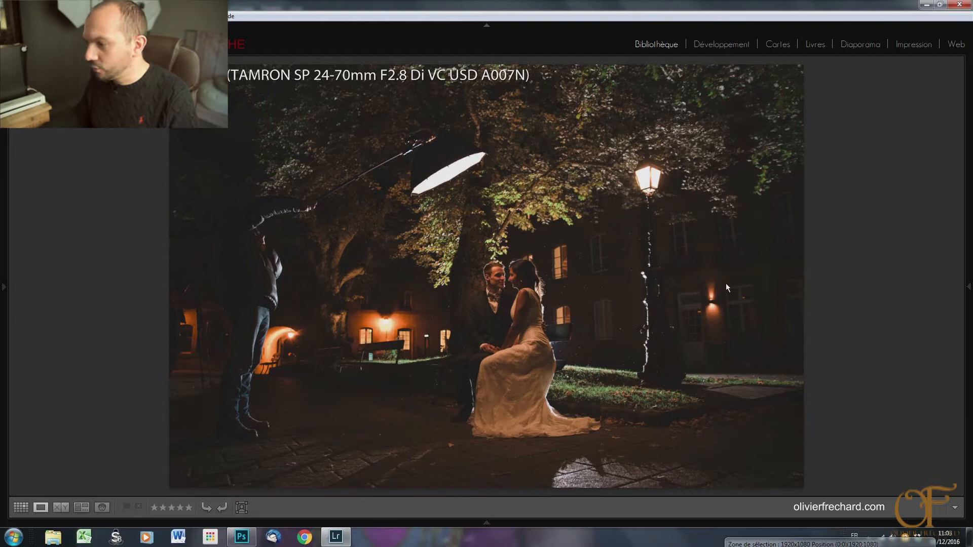
Reset the develop settings of sans titre-347.NEF and sans titre-348.NEF to the original unedited shots.
key("g")
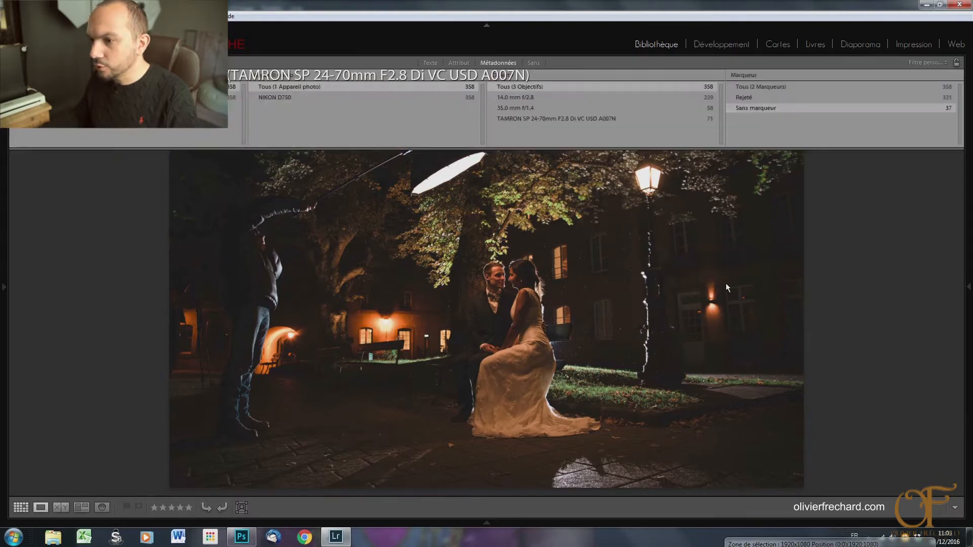
key("d")
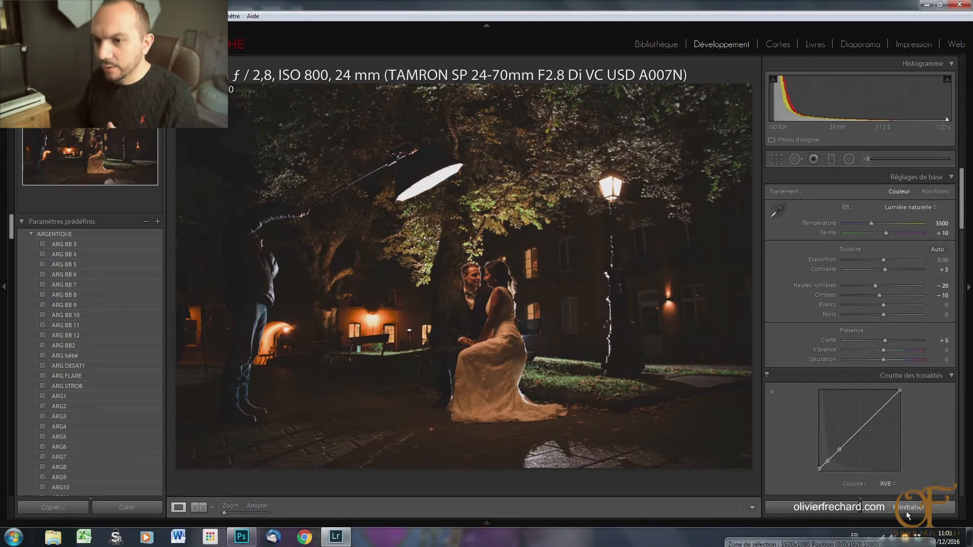
key("ctrl+shift+r")
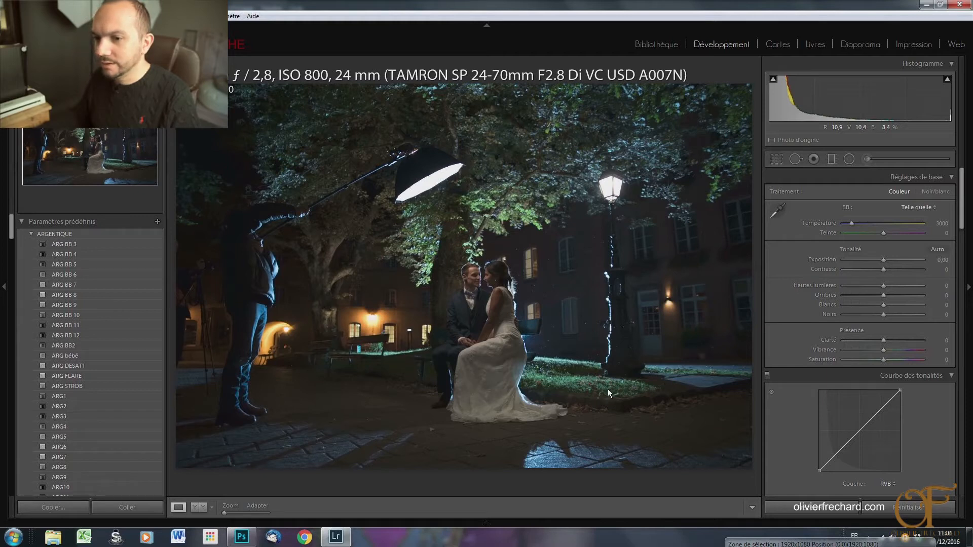
key("Right")
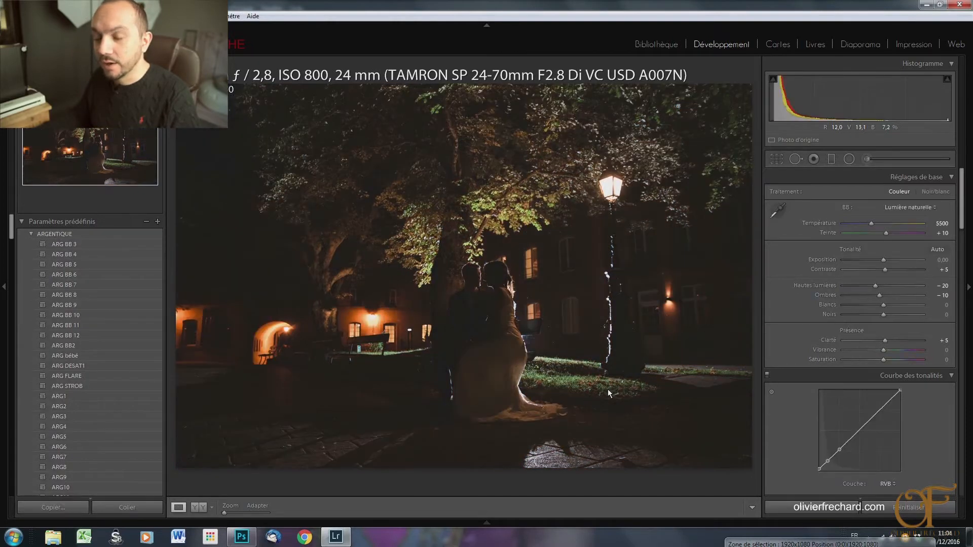
left_click(909, 508)
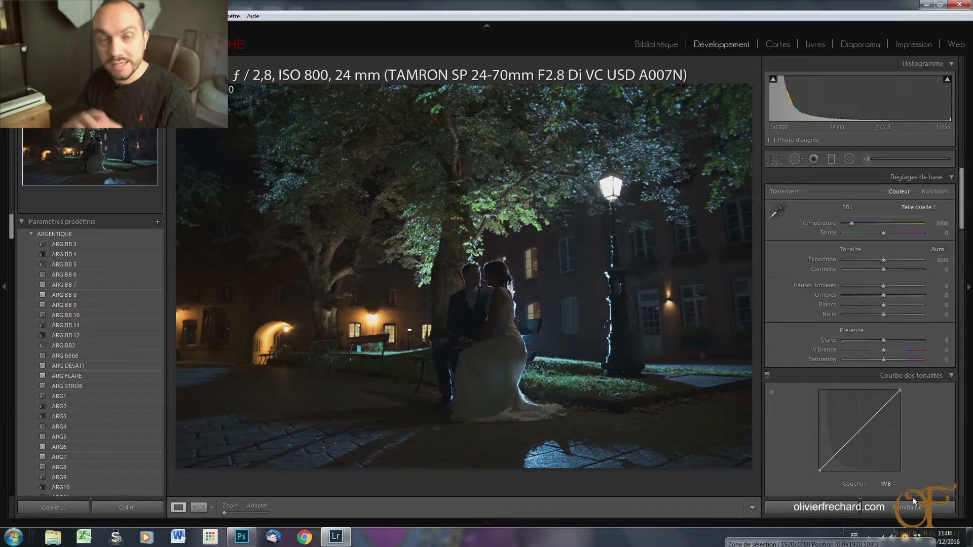
key("Right")
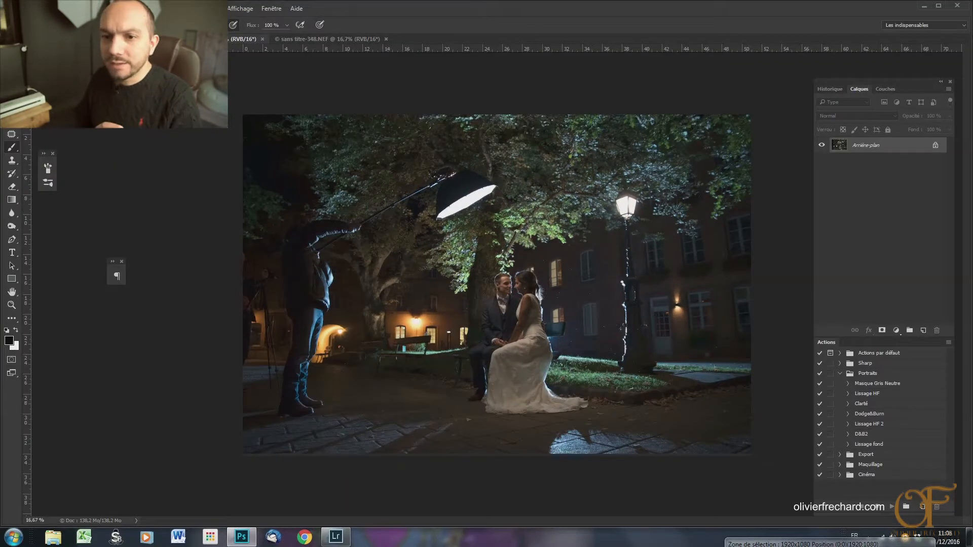
In Photoshop, load the open files sans titre-344, 347 and 348 into one layered document with automatic alignment of the source images.
left_click(10, 9)
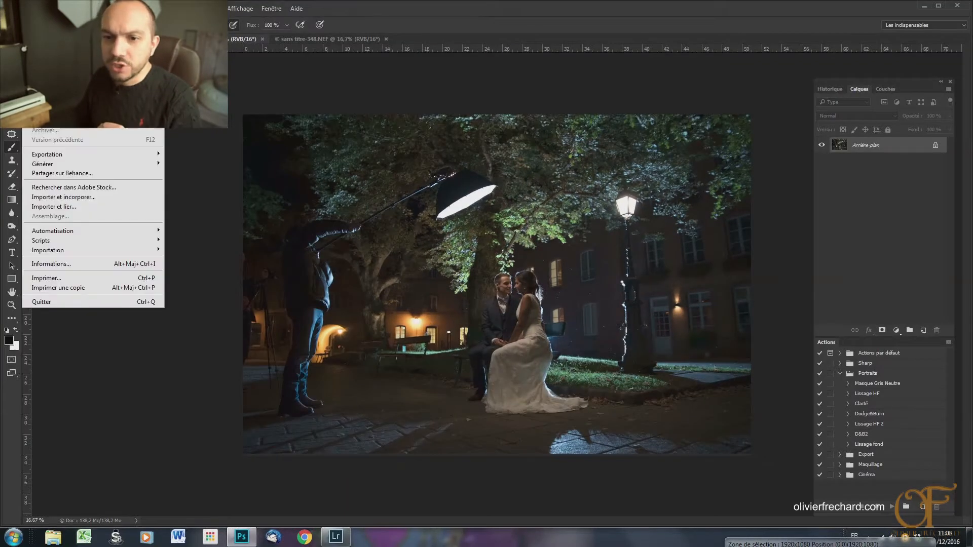
mouse_move(104, 231)
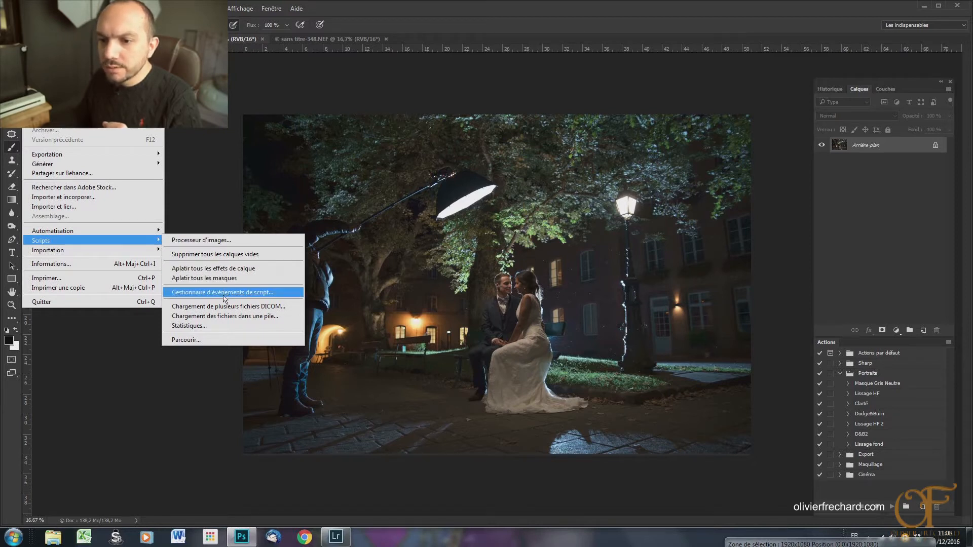
left_click(197, 317)
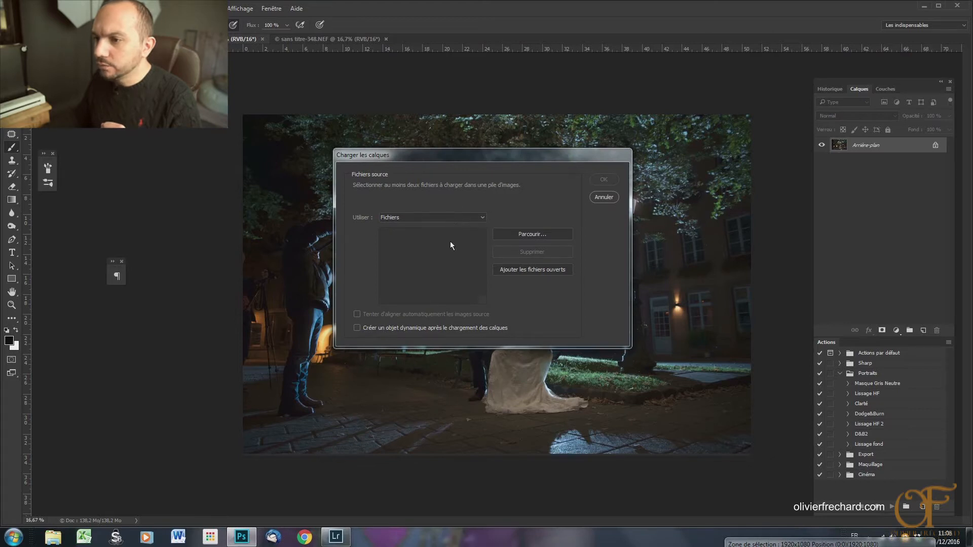
left_click(433, 218)
left_click(436, 216)
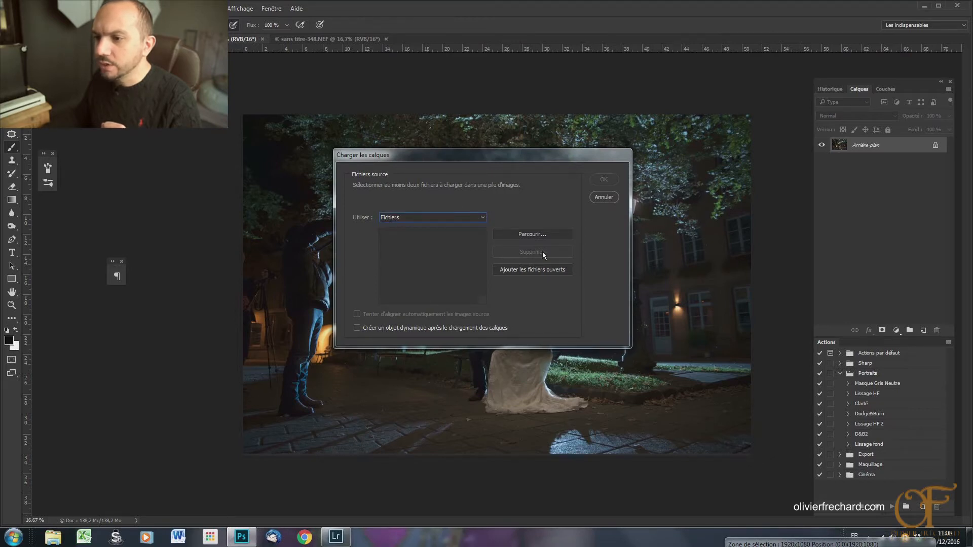
left_click(543, 272)
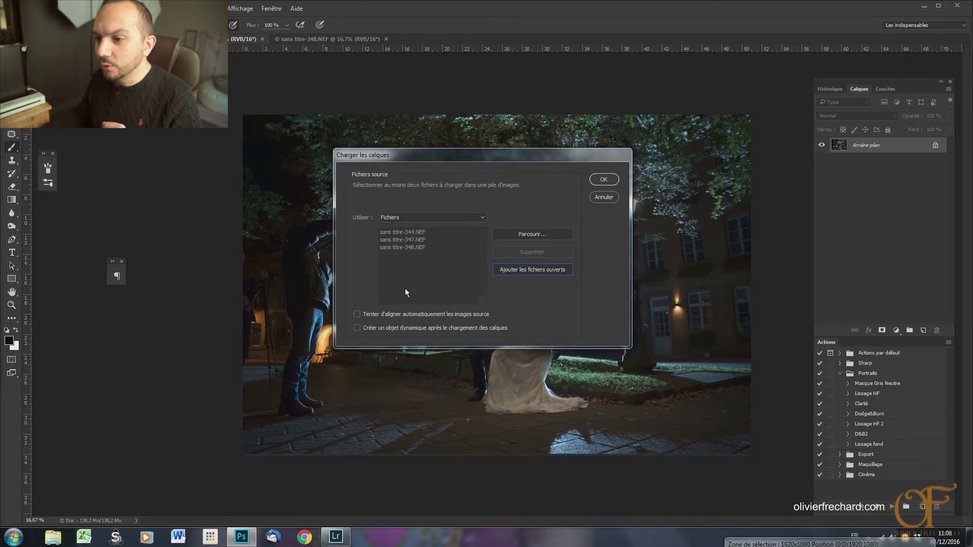
left_click(394, 316)
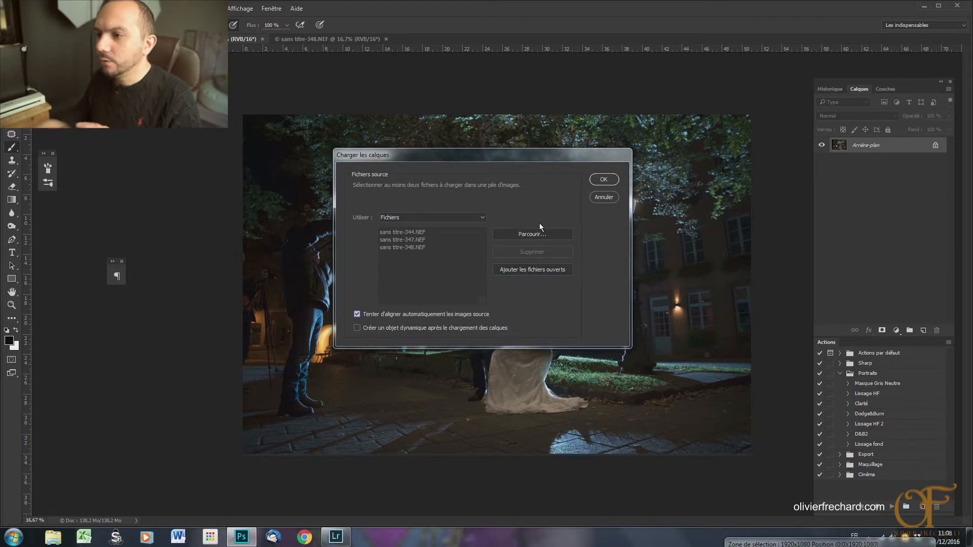
left_click(604, 181)
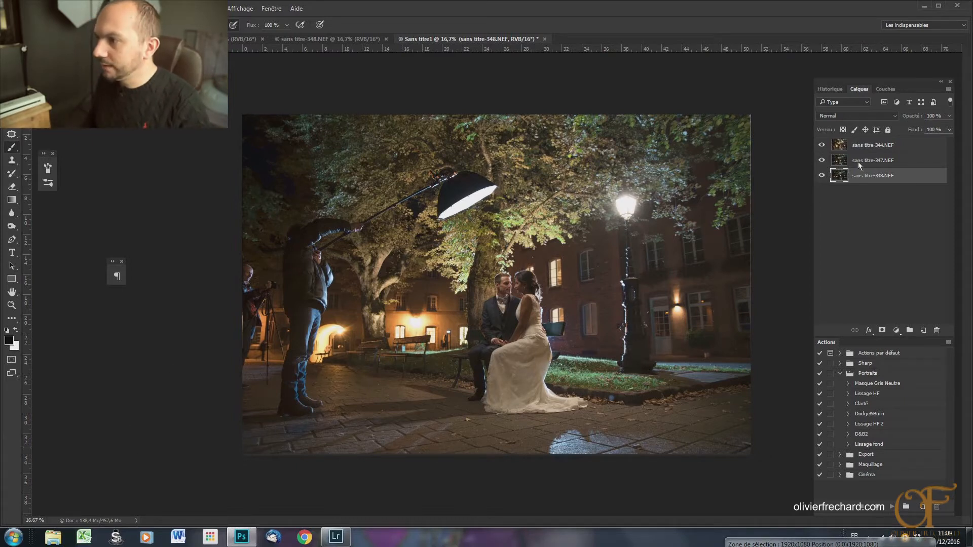
Compare the stacked layers by toggling their visibility, leaving sans titre-344.NEF hidden.
left_click(822, 176)
left_click(822, 175)
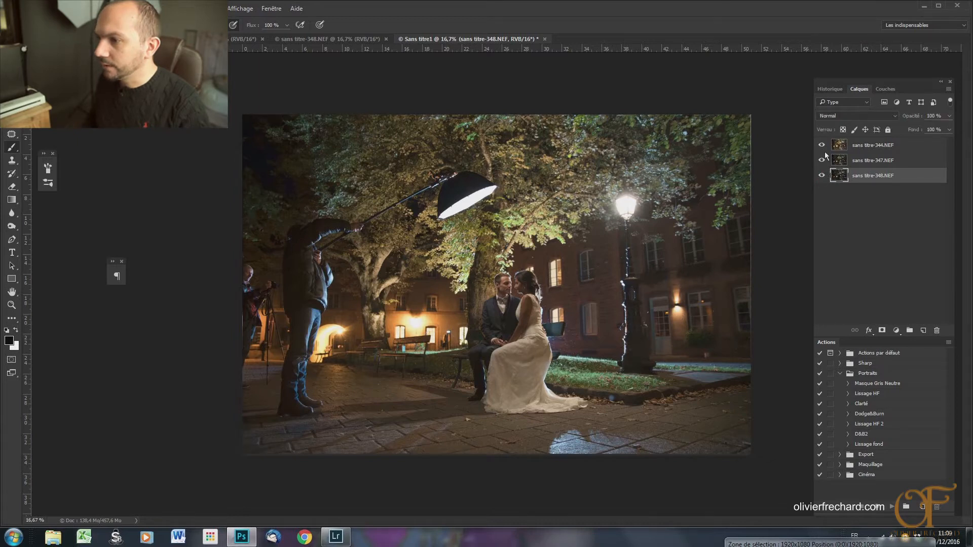
left_click(822, 145)
left_click(822, 146)
left_click(822, 160)
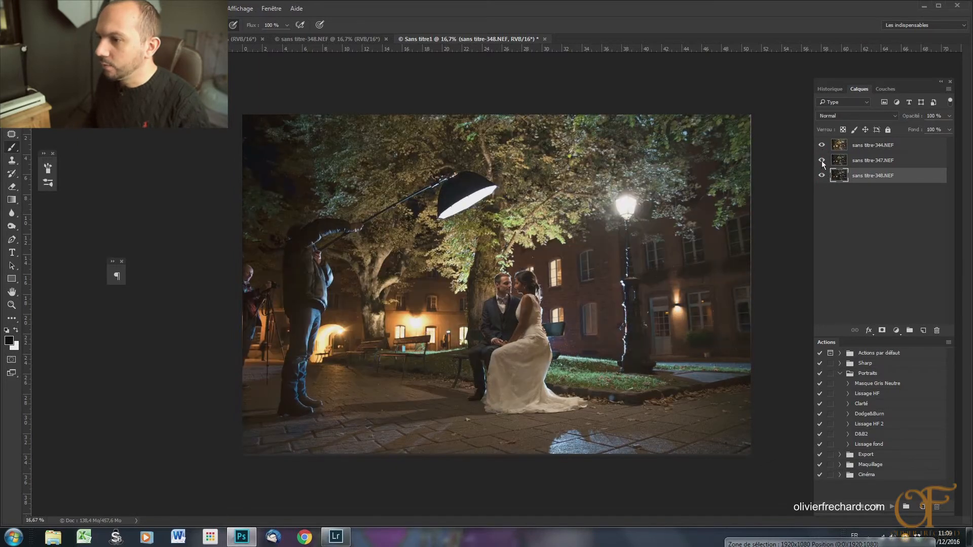
left_click(822, 145)
left_click(822, 160)
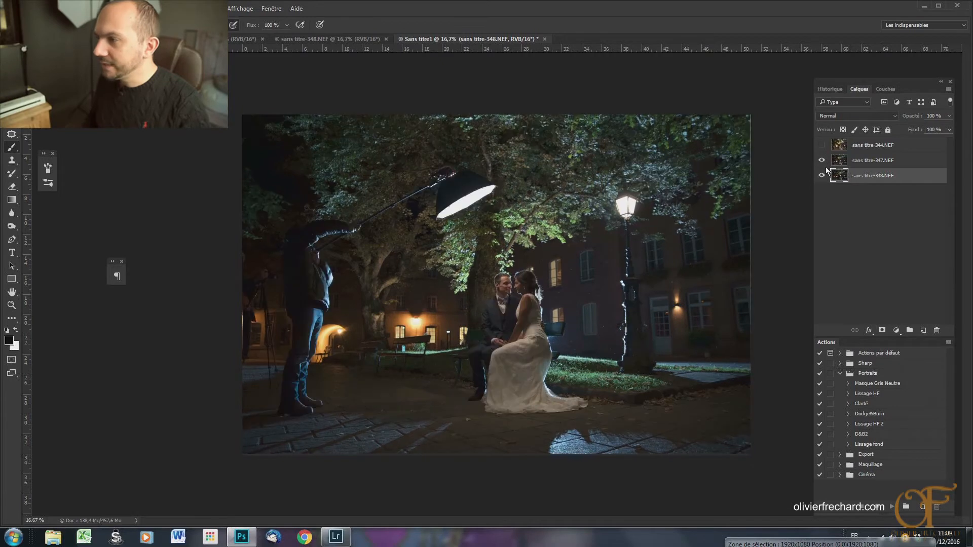
Compare sans titre-347.NEF with the layer beneath it and add a white layer mask to sans titre-347.NEF.
left_click(917, 162)
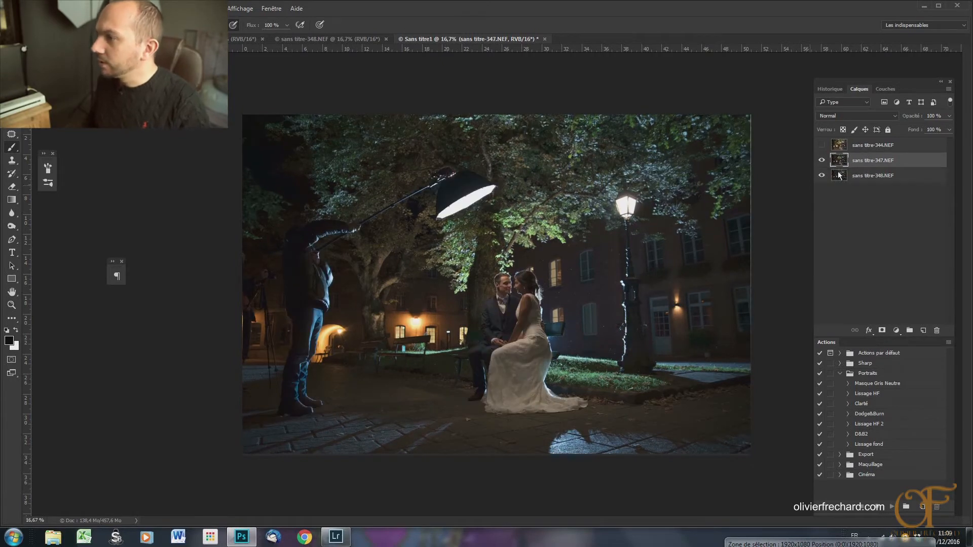
left_click(822, 160)
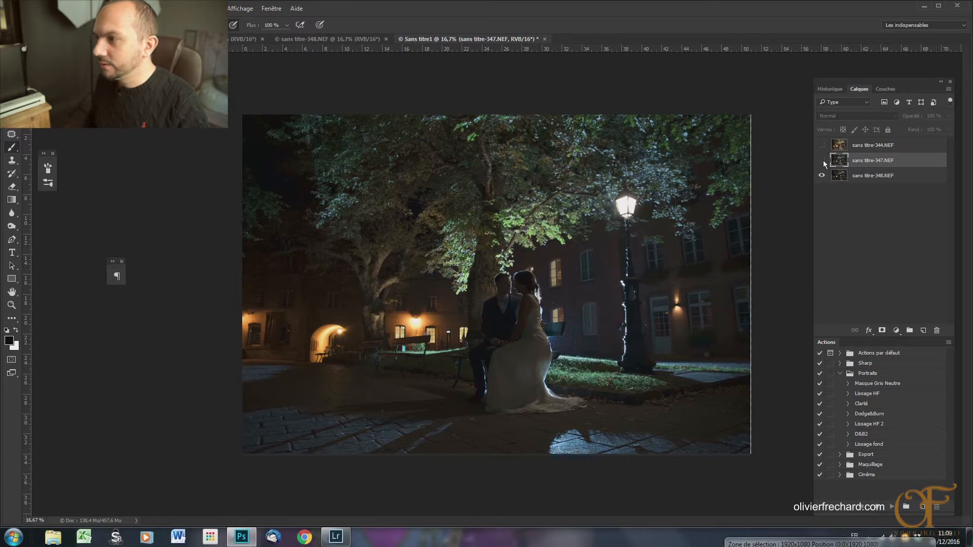
left_click(822, 160)
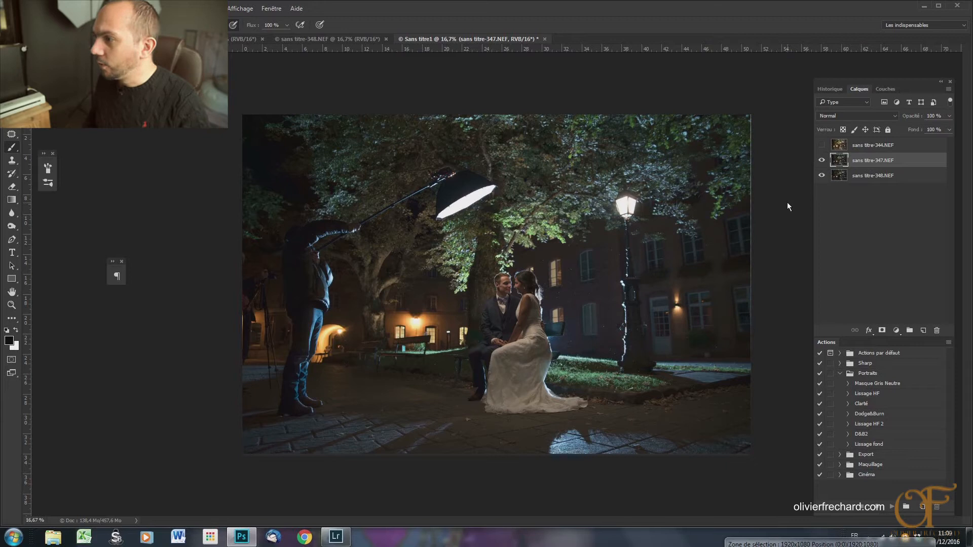
left_click(882, 330)
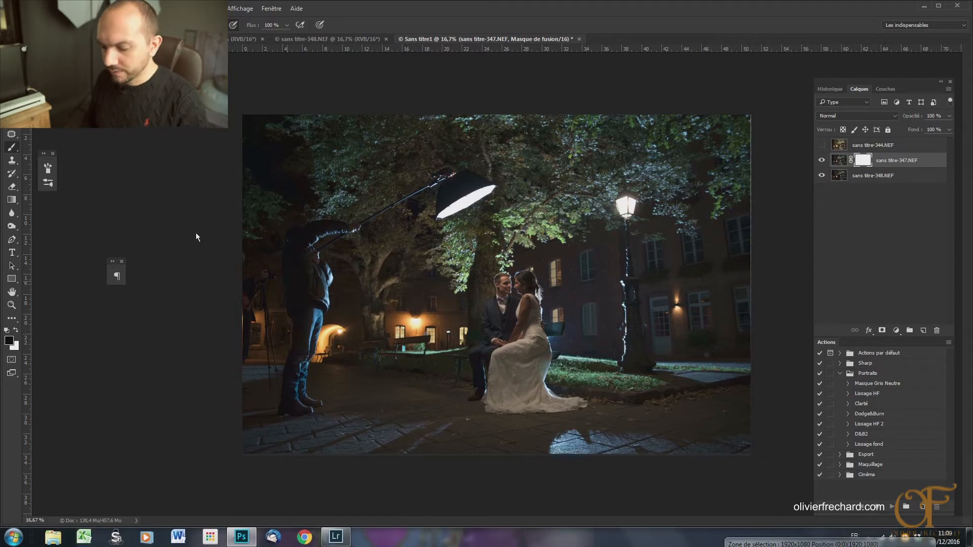
Choose a soft round brush with 0 % hardness for painting on the layer mask.
right_click(515, 271)
left_click_drag(752, 391, 753, 315)
left_click(656, 324)
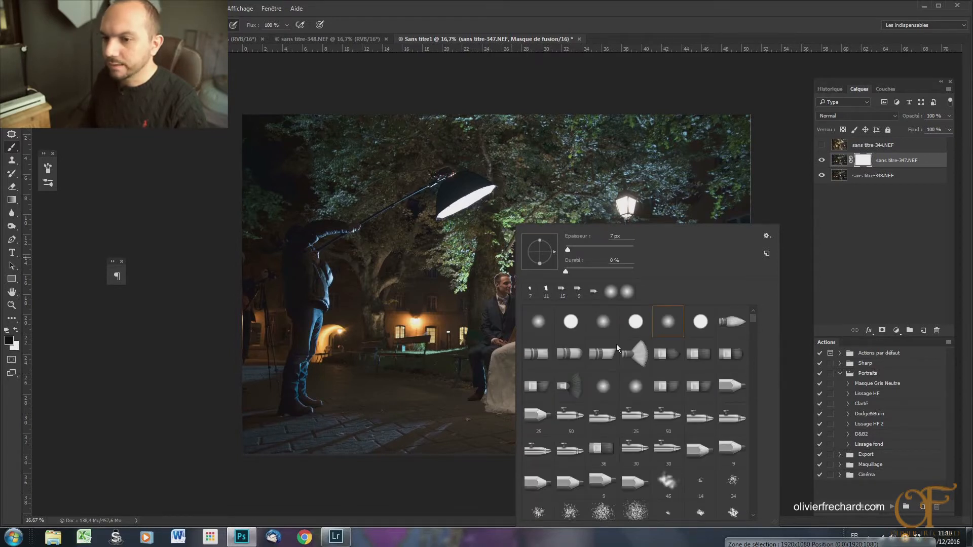
left_click(239, 318)
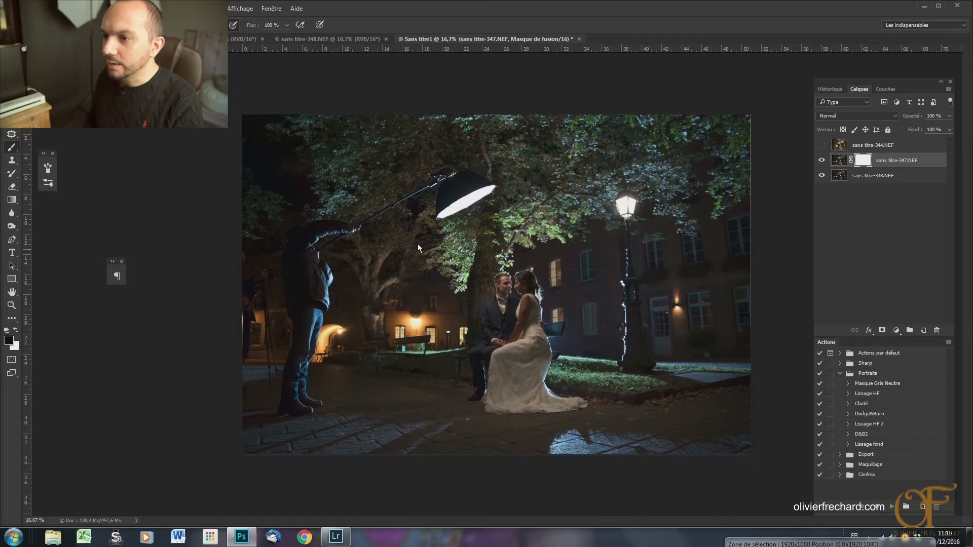
Paint black on the sans titre-347.NEF mask to remove the softbox, its boom, the assistant and the person with the tripod.
left_click_drag(462, 193, 435, 218)
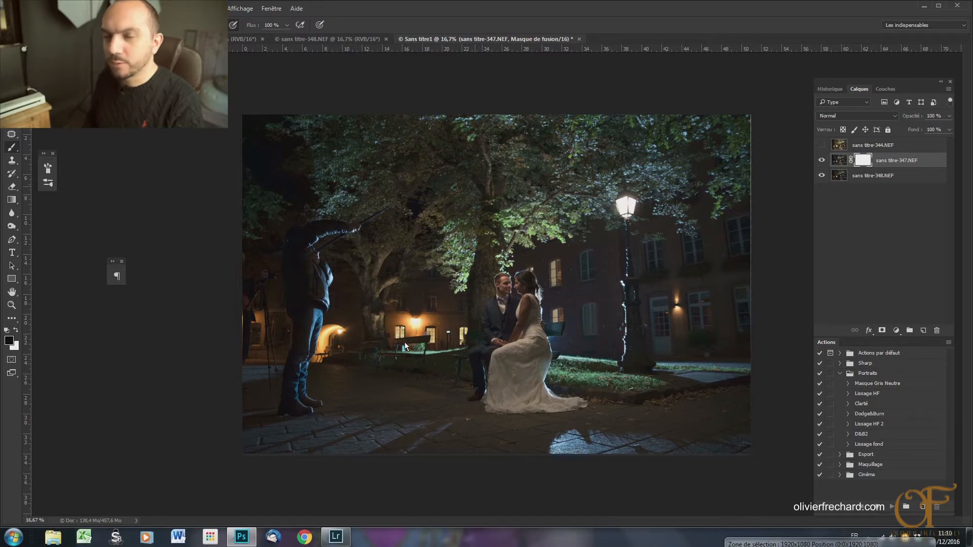
key("ctrl+plus")
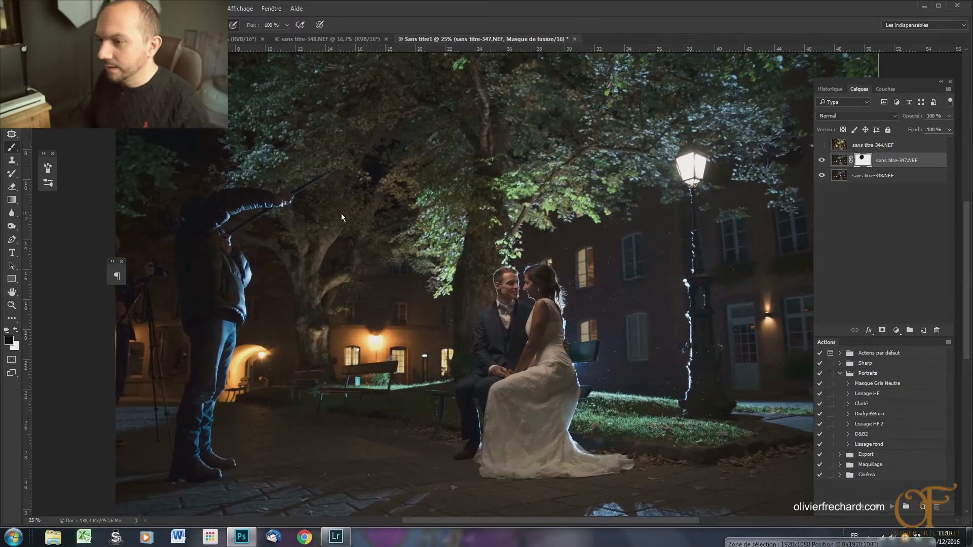
left_click_drag(342, 214, 506, 187)
mouse_move(385, 215)
left_mouse_down()
mouse_move(369, 252)
mouse_move(384, 257)
mouse_move(398, 246)
mouse_move(381, 293)
left_mouse_up()
mouse_move(370, 359)
left_mouse_down()
mouse_move(390, 344)
mouse_move(375, 388)
mouse_move(382, 435)
left_mouse_up()
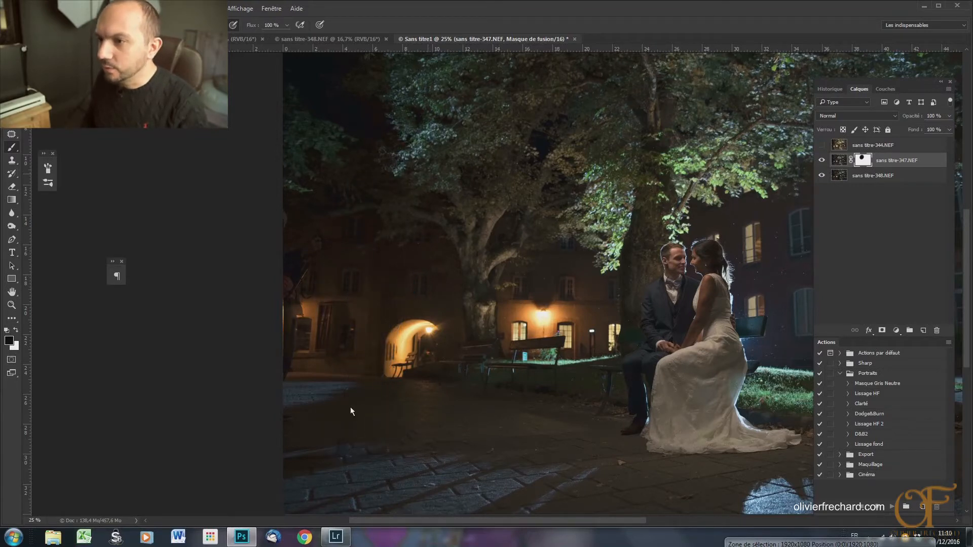
left_click_drag(290, 345, 297, 314)
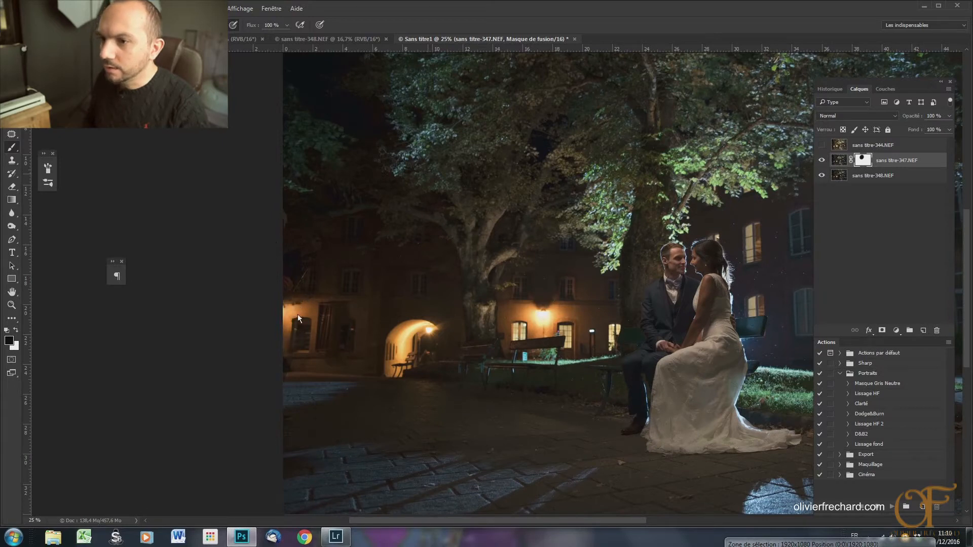
left_click_drag(311, 210, 307, 286)
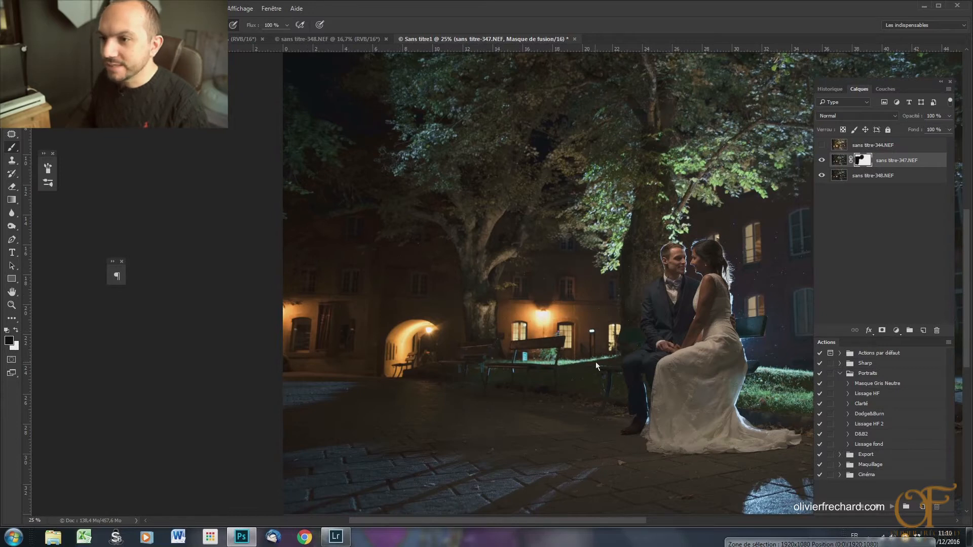
left_click_drag(595, 362, 445, 342)
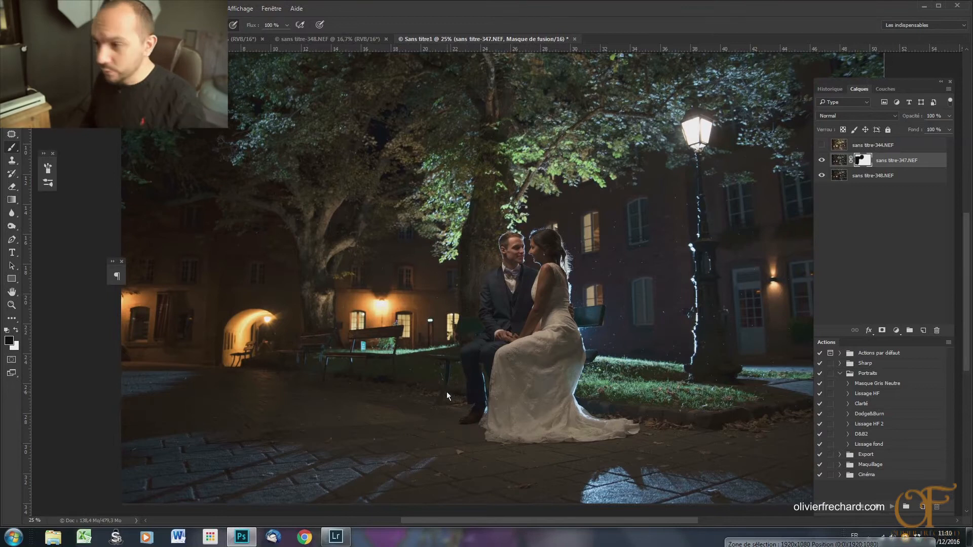
key("ctrl+minus")
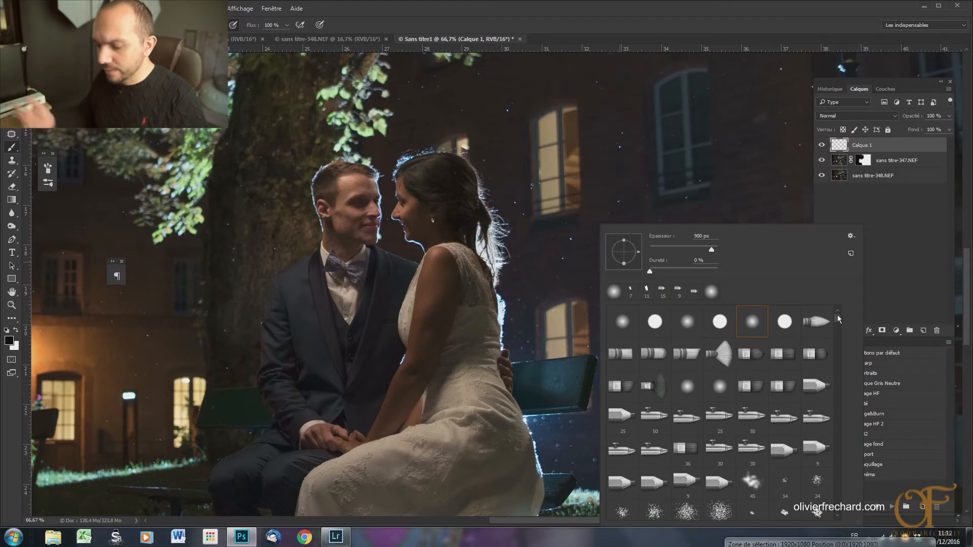
Choose the 313 px scattered-speck brush preset from the brush library and make white the foreground colour.
left_click_drag(837, 314, 838, 482)
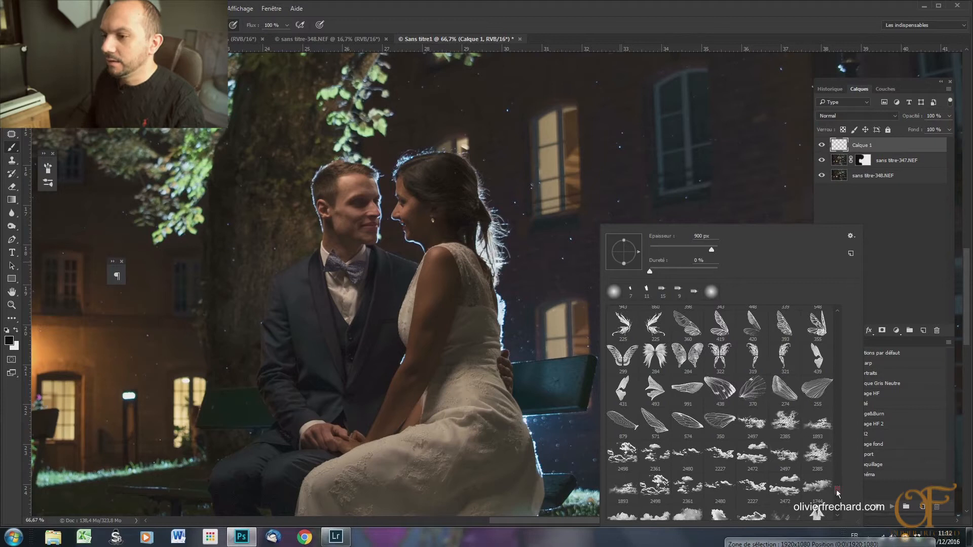
left_click(838, 509)
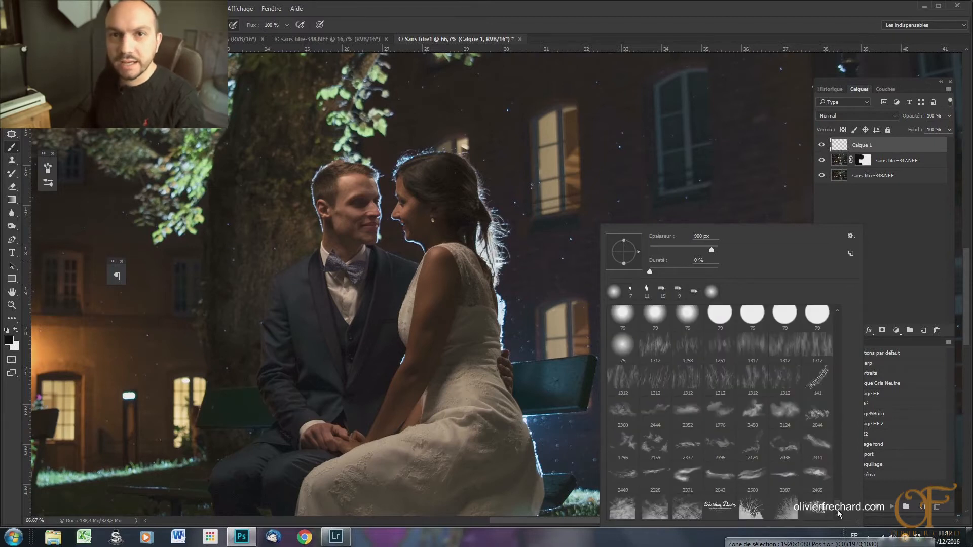
left_click(839, 519)
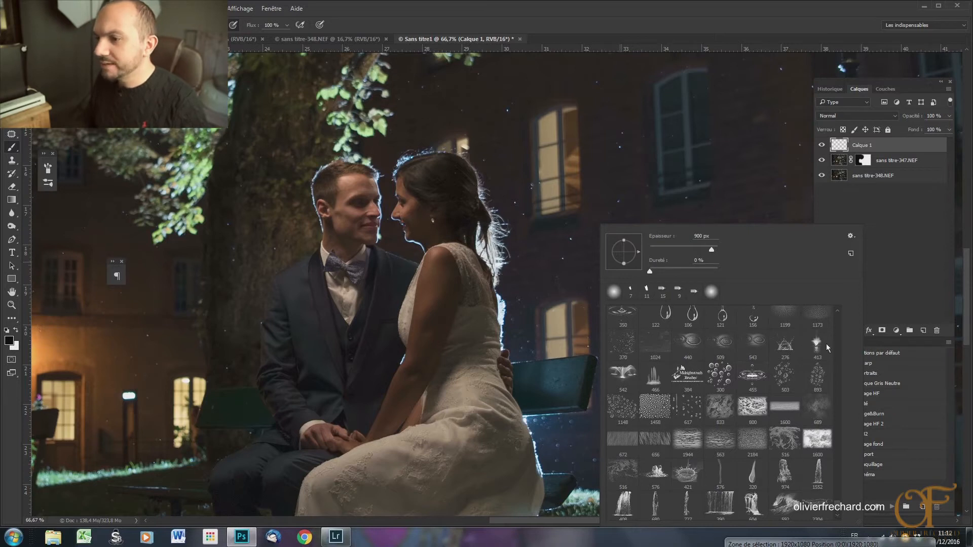
left_click(838, 310)
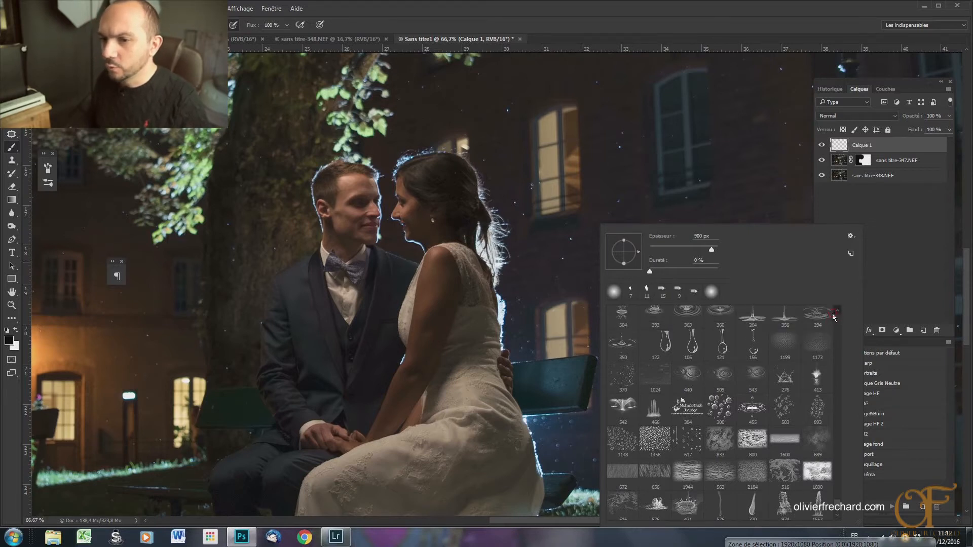
left_click(835, 313)
left_click(836, 313)
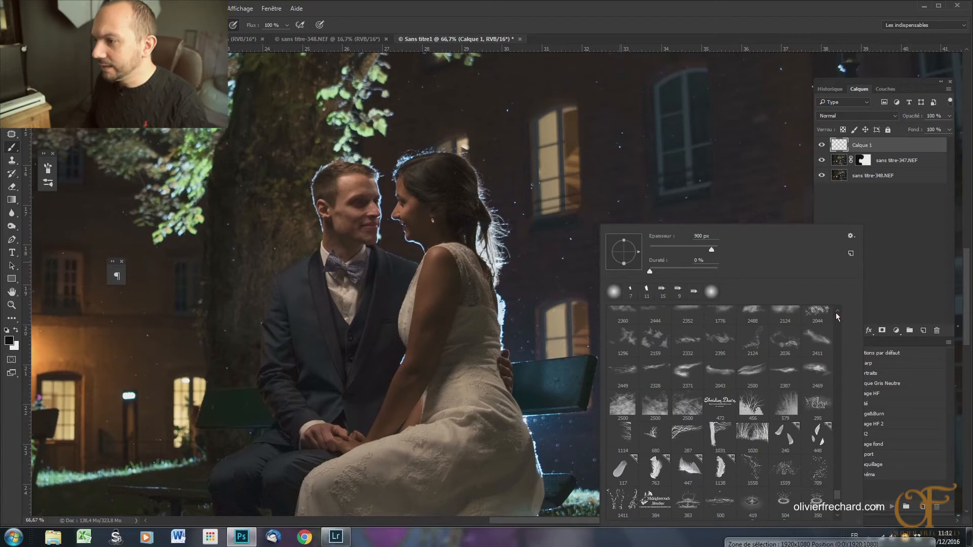
left_click_drag(836, 495, 836, 477)
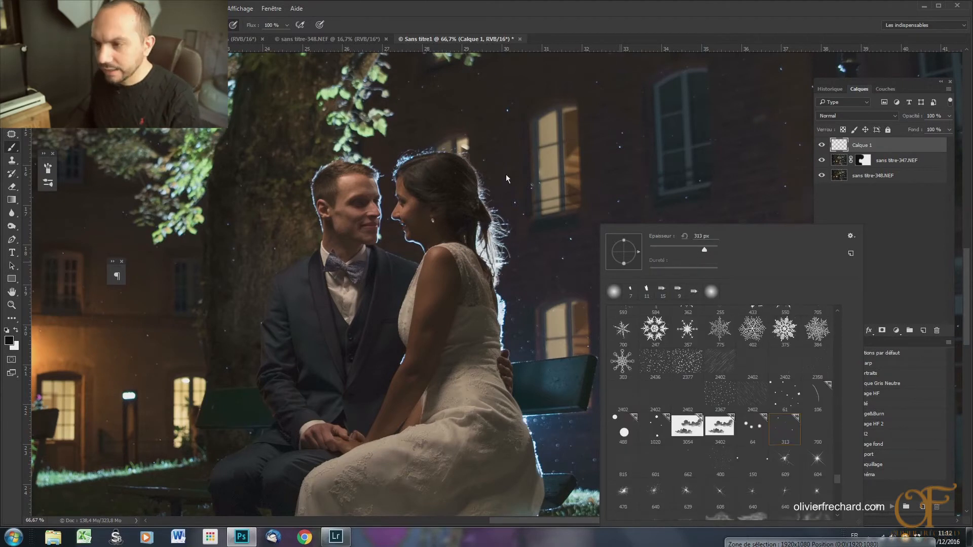
left_click(537, 149)
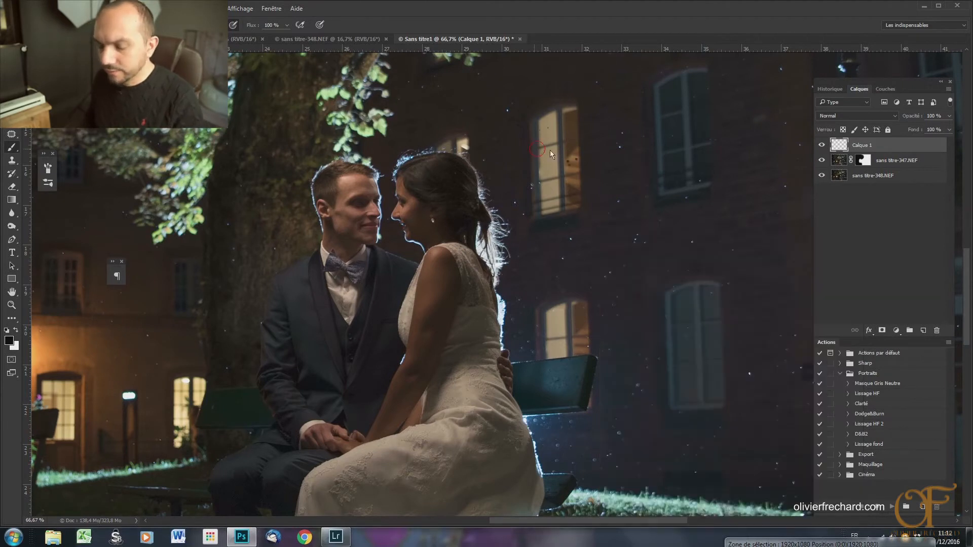
key("ctrl+z")
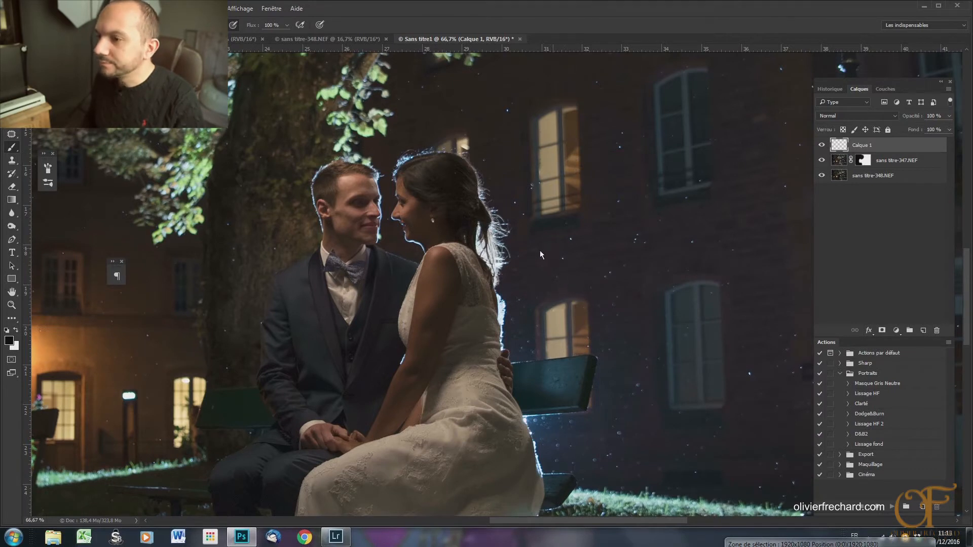
key("x")
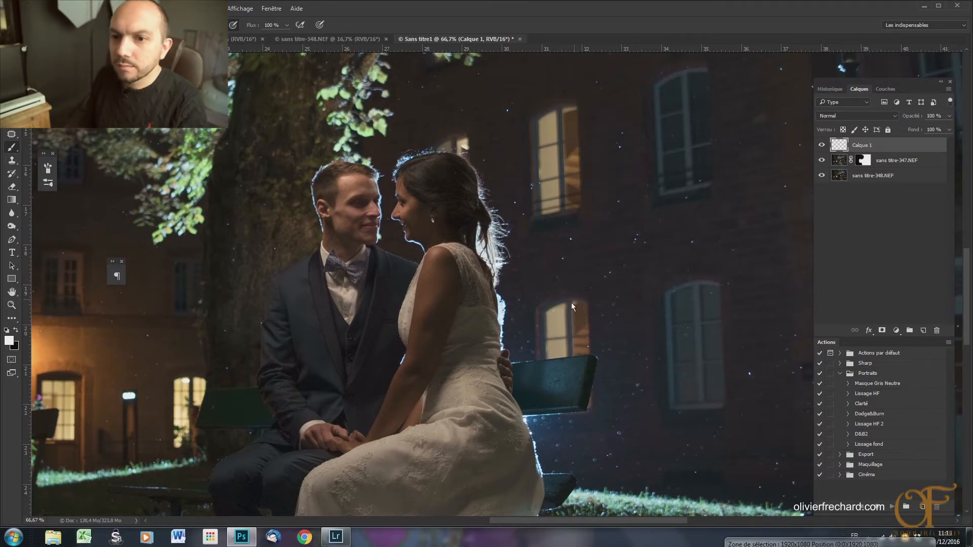
Set the speck brush's tip spacing (Pas) to 151 % in the detailed brush settings.
right_click(561, 257)
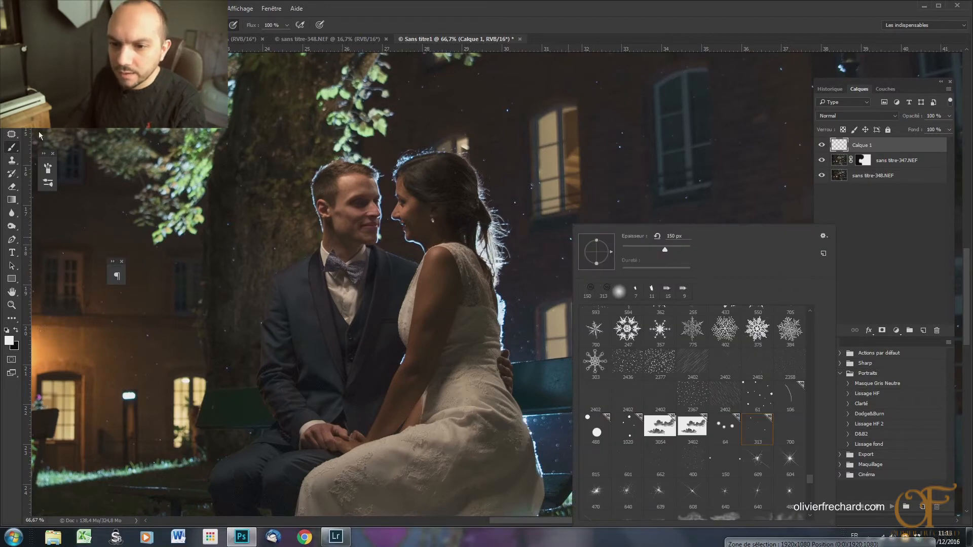
left_click(50, 169)
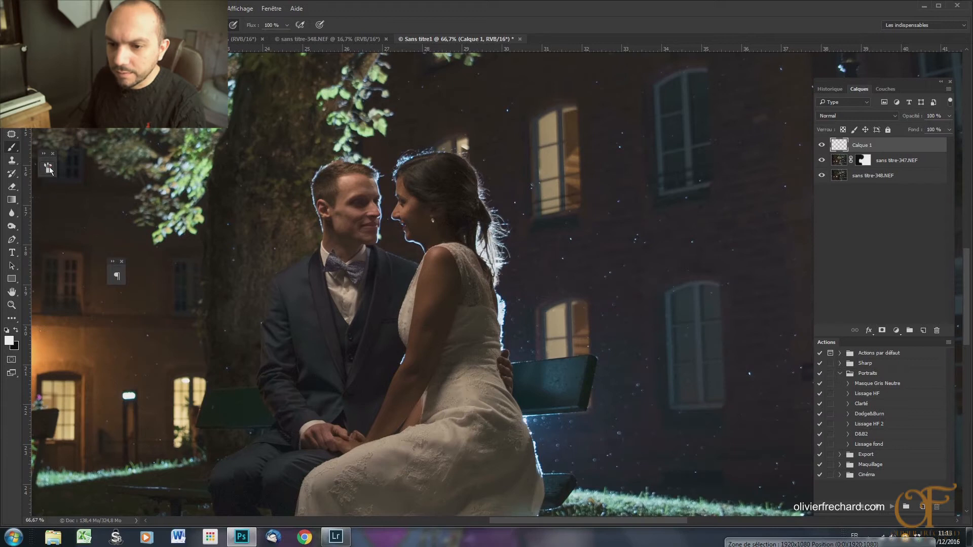
left_click(51, 173)
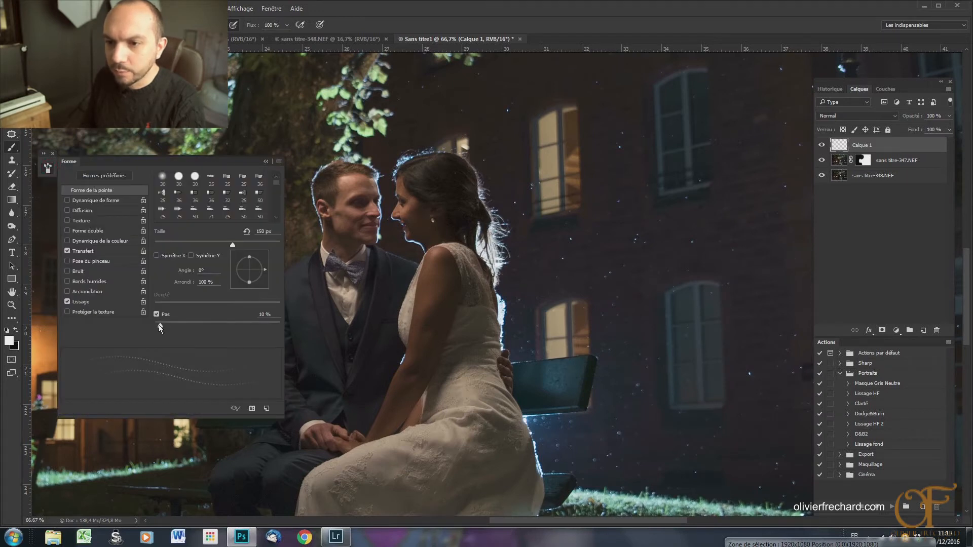
left_click_drag(207, 327, 220, 323)
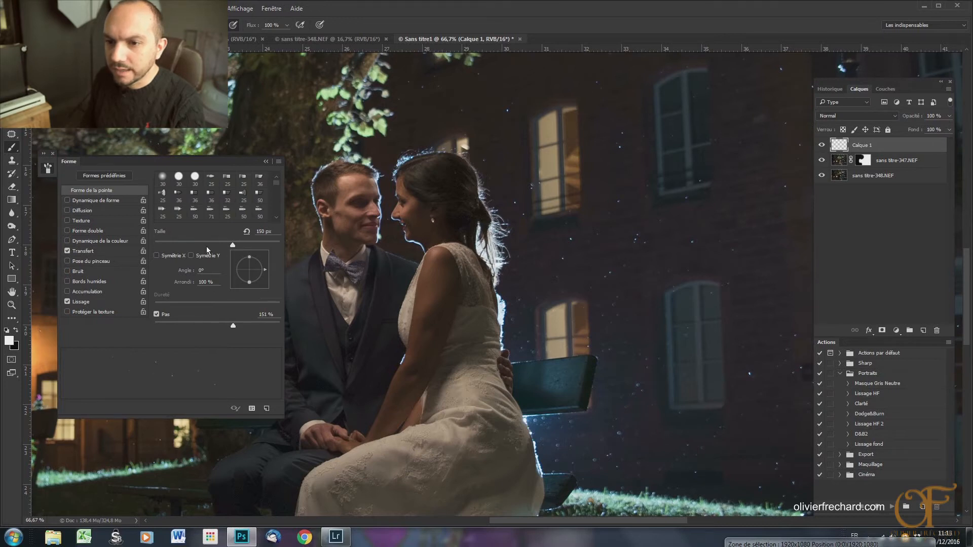
Enable shape dynamics with 100 % size and 40 % angle variation, and scattering on both axes at 1000 %.
left_click(108, 200)
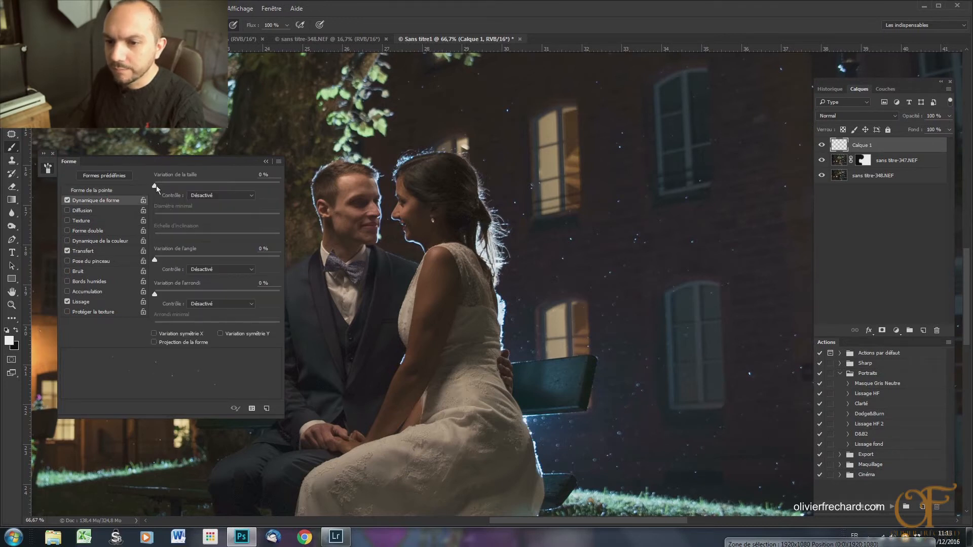
left_click_drag(155, 260, 209, 259)
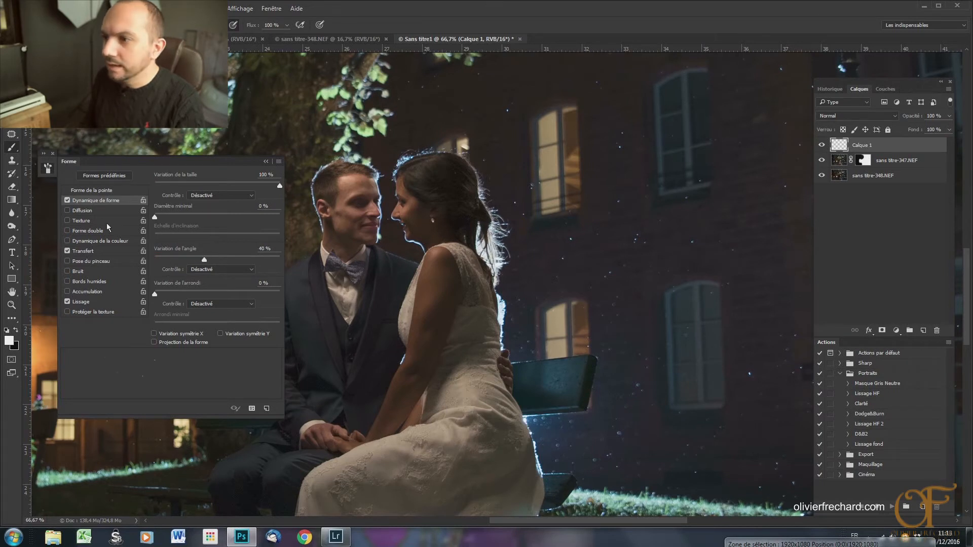
left_click(95, 211)
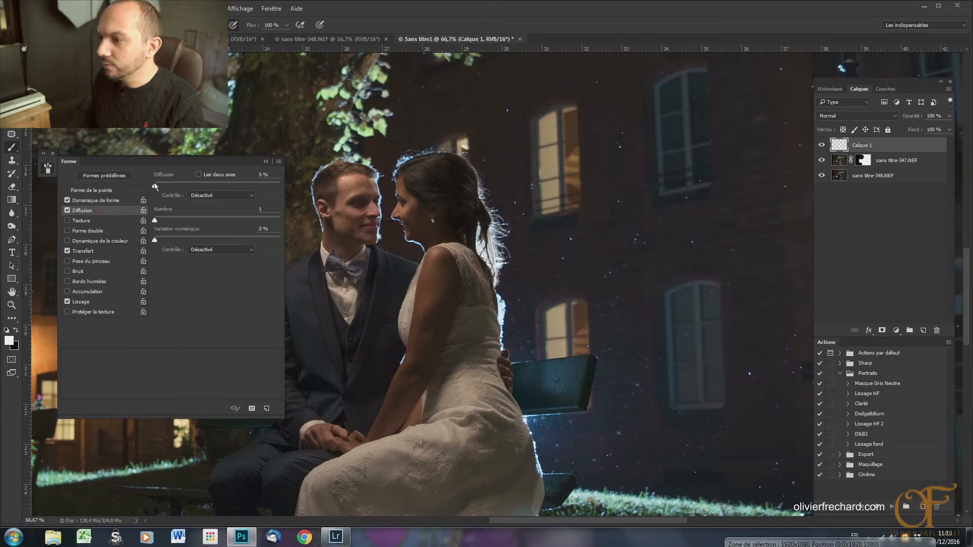
left_click(198, 174)
left_click_drag(155, 186, 241, 187)
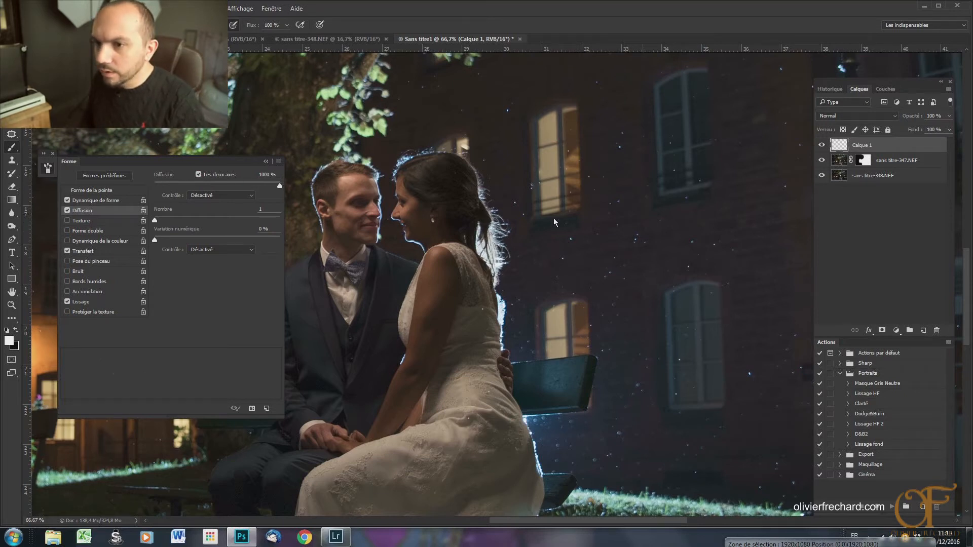
Paint scattered white specks over the whole night scene on Calque 1, working from a wider view.
key("ctrl+minus")
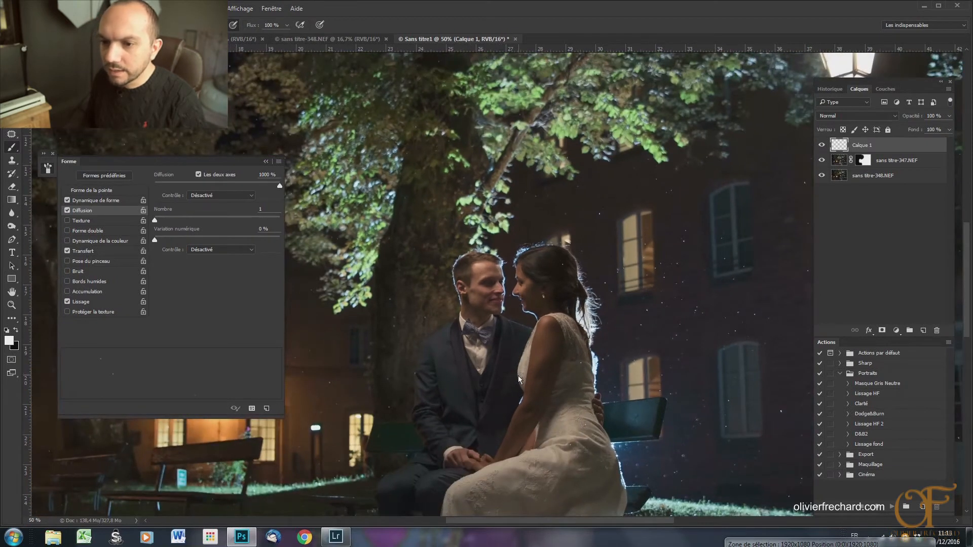
left_click(266, 161)
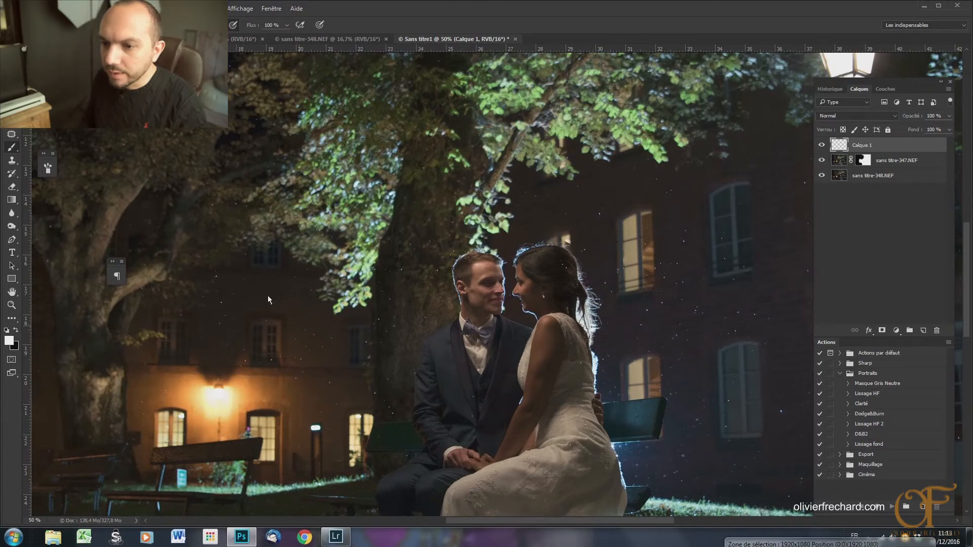
key("ctrl+minus")
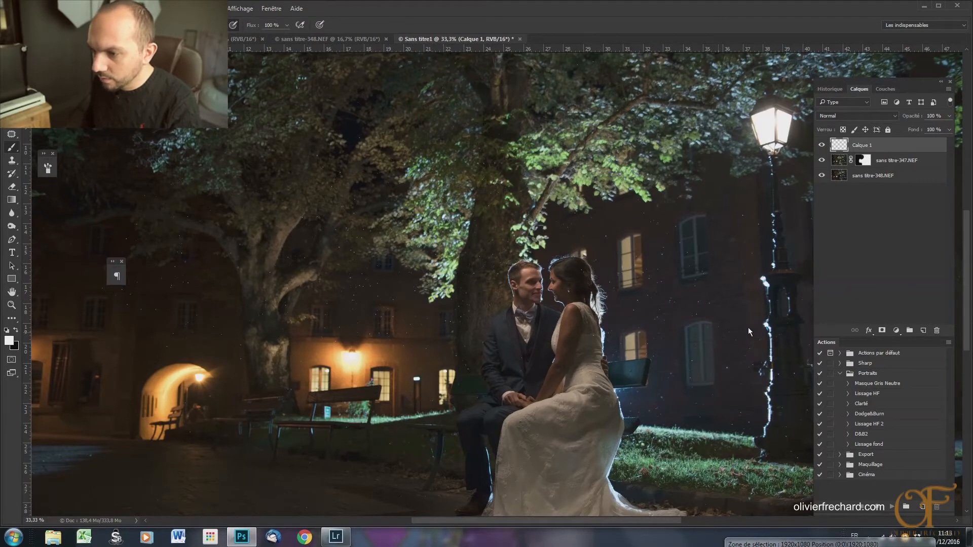
left_click_drag(677, 328, 496, 369)
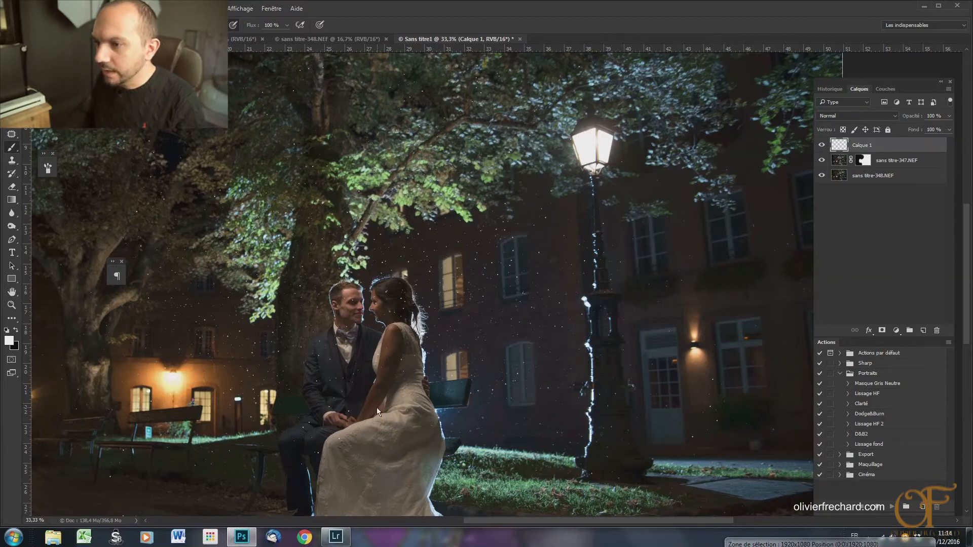
Add a white layer mask to Calque 1 and choose a soft round 250 px brush with 0 % hardness and black paint.
key("ctrl+plus")
key("ctrl+plus")
key("ctrl+plus")
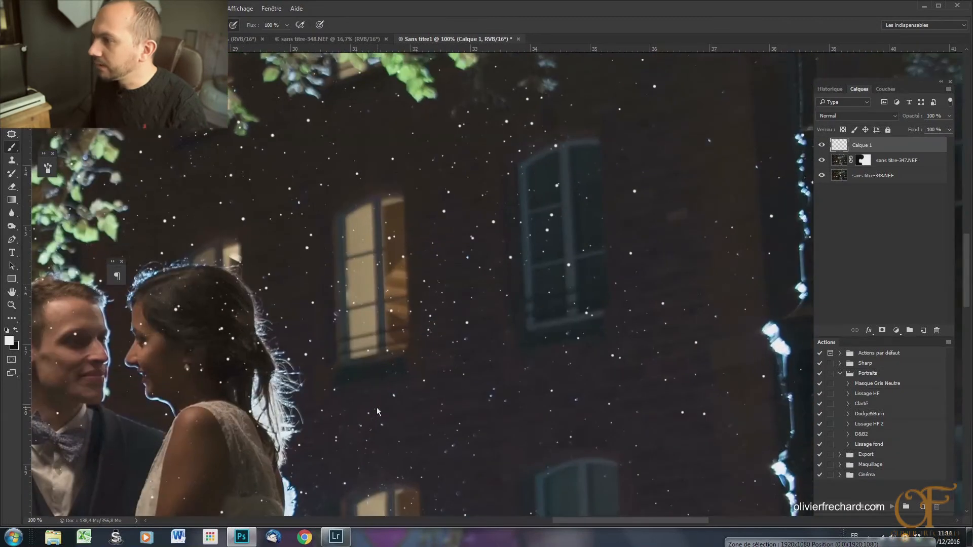
left_click_drag(376, 408, 764, 249)
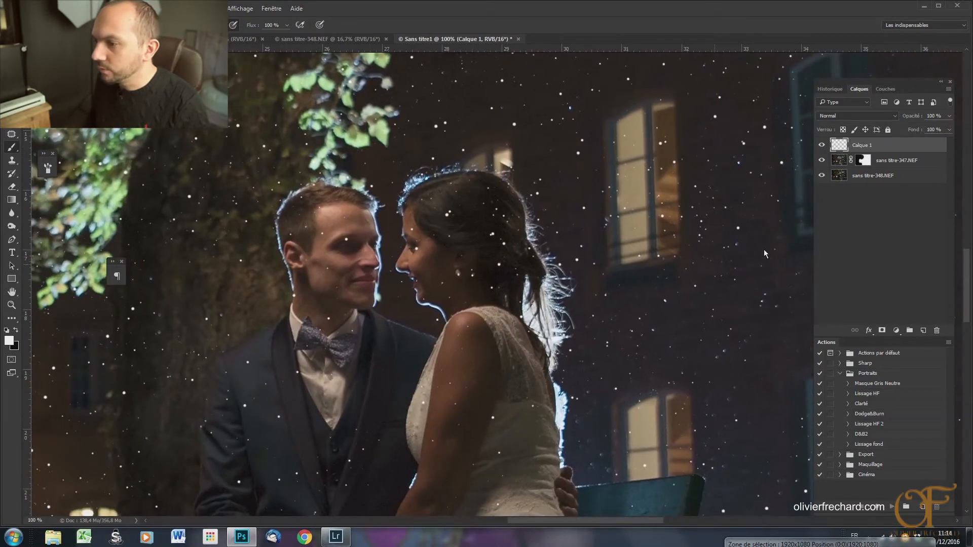
left_click(882, 330)
key("x")
right_click(491, 360)
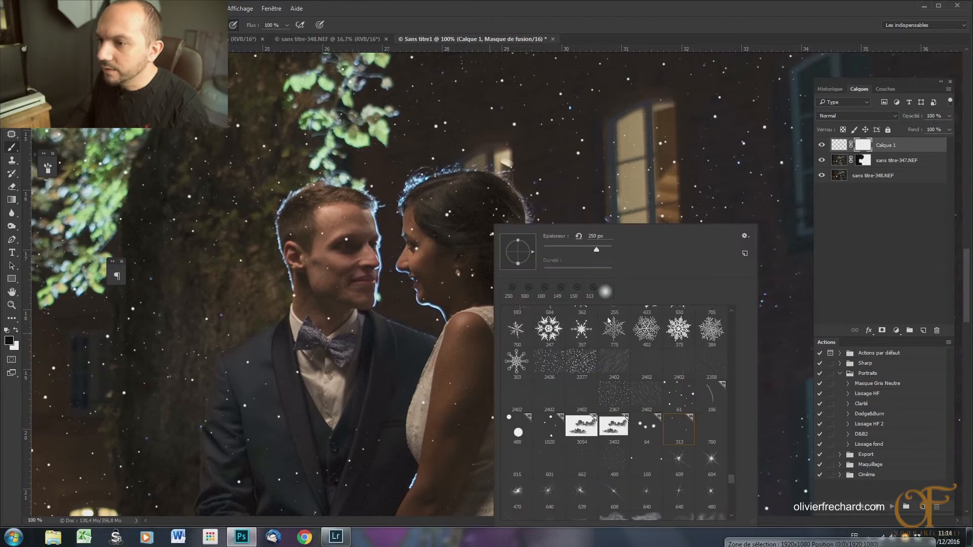
left_click(604, 289)
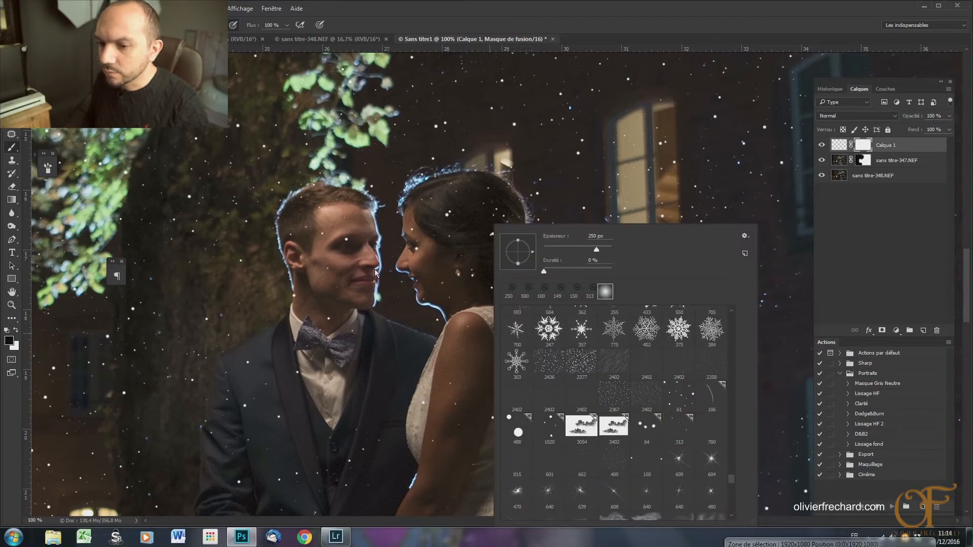
Paint black on the Calque 1 mask to remove the specks from the couple's faces, suit and dress.
left_click(351, 266)
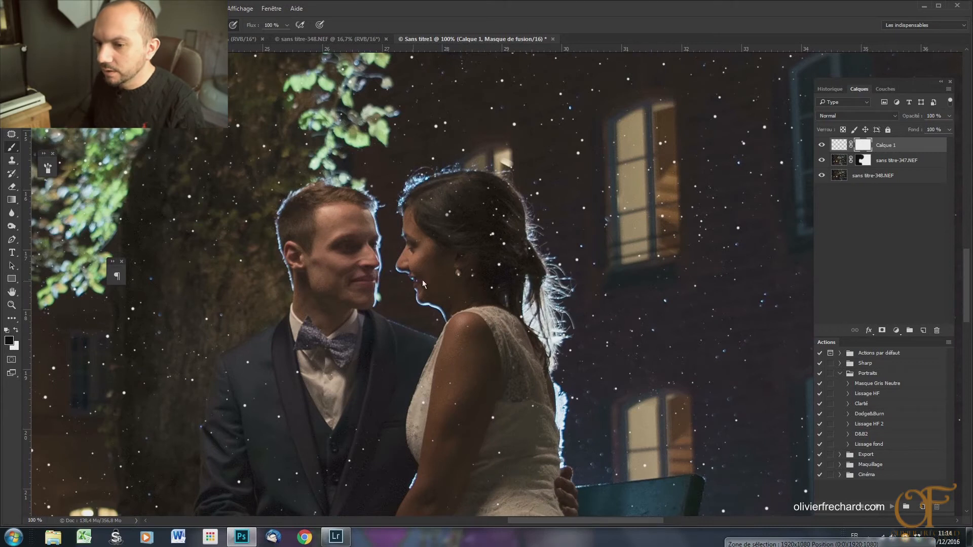
left_click_drag(450, 401, 469, 194)
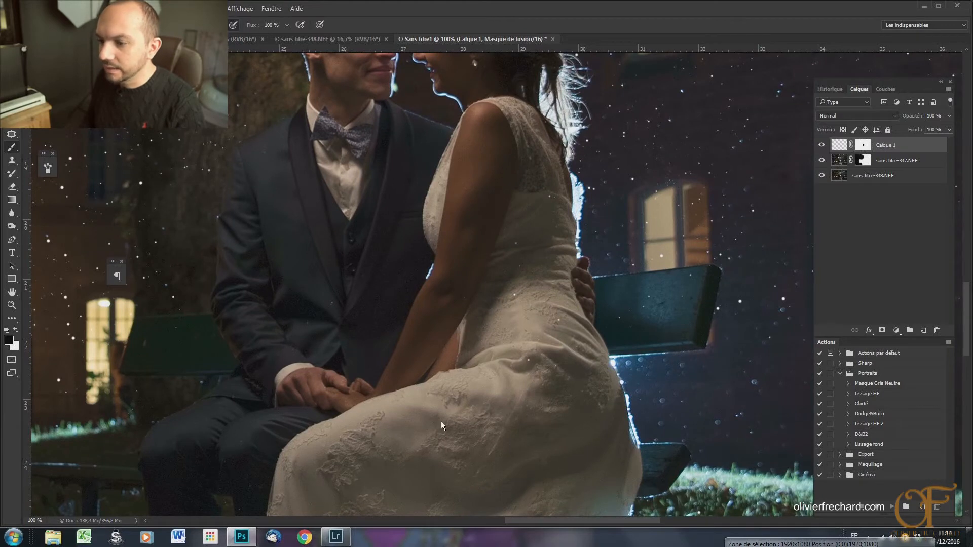
left_click_drag(441, 422, 434, 380)
left_click_drag(415, 335, 396, 486)
left_click_drag(409, 234, 410, 364)
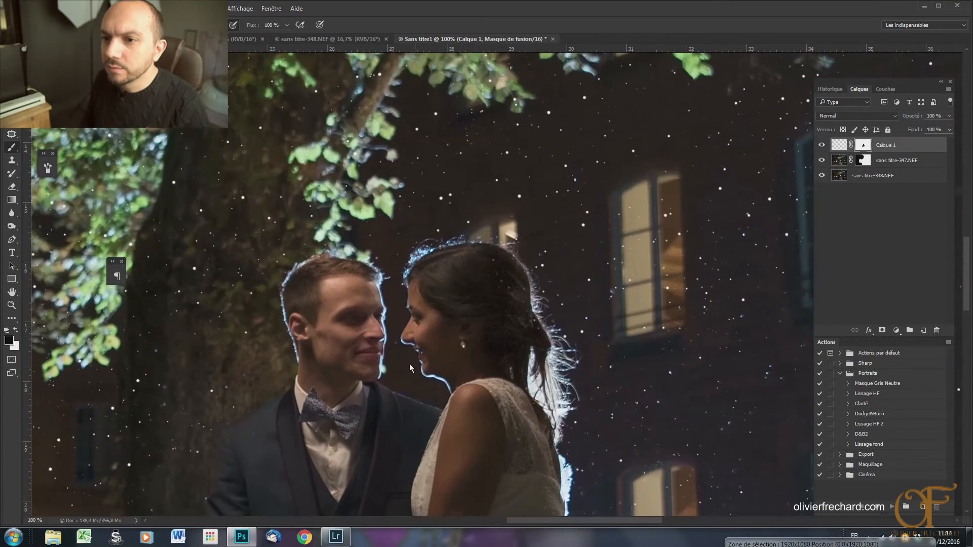
Soften the edges of the Calque 1 layer mask with a Gaussian blur.
left_click(195, 8)
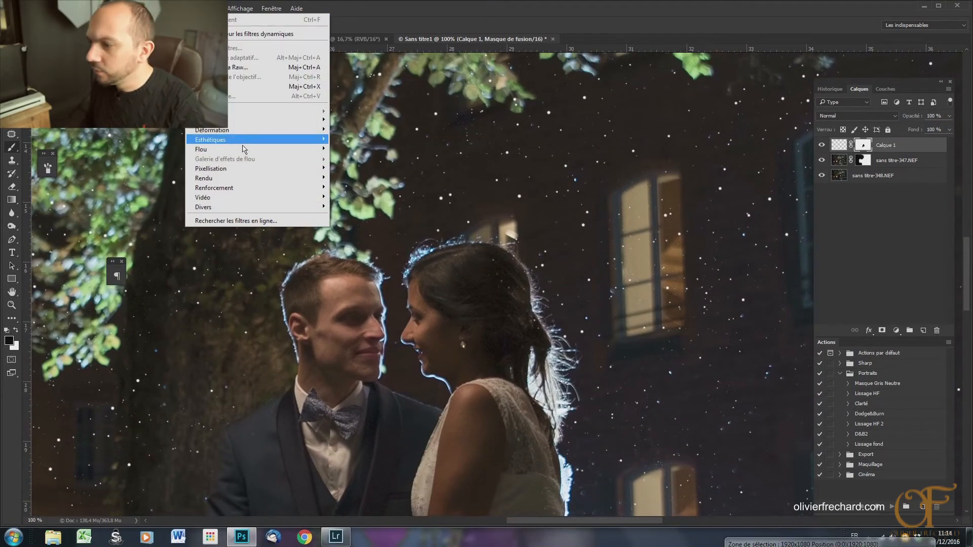
mouse_move(228, 150)
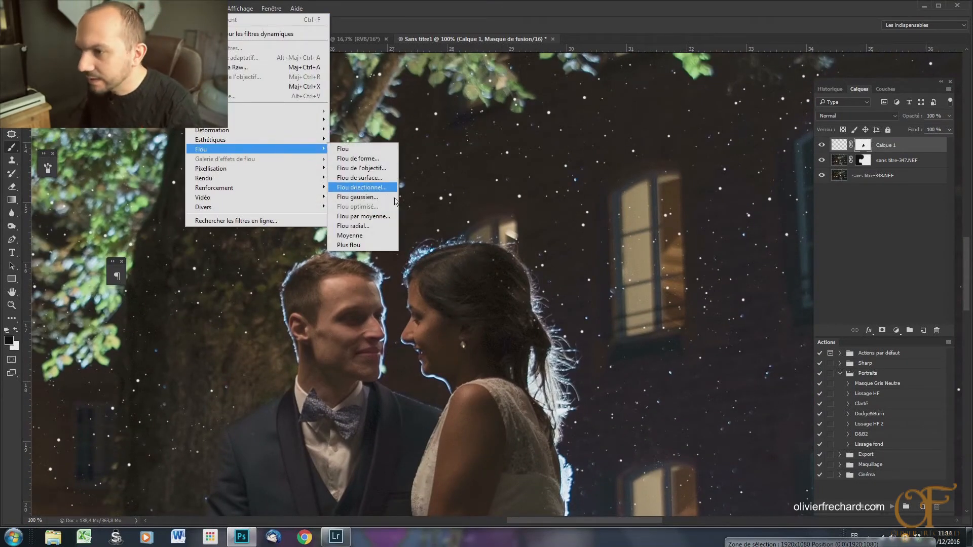
left_click(378, 201)
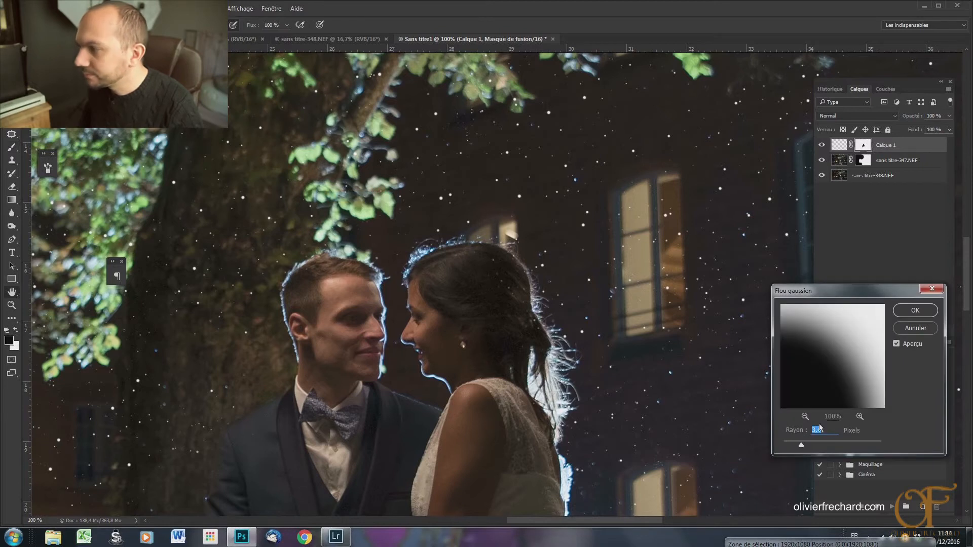
left_click_drag(813, 446, 827, 447)
left_click(915, 310)
Blur the white specks on Calque 1 itself, not its mask, with a 0.5 px Gaussian blur.
left_click(839, 144)
key("b")
key("x")
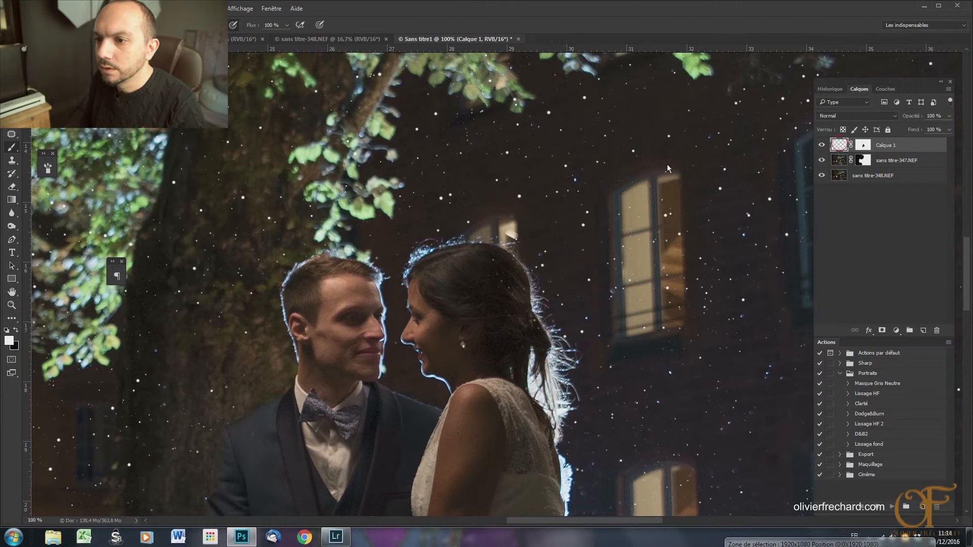
left_click(207, 9)
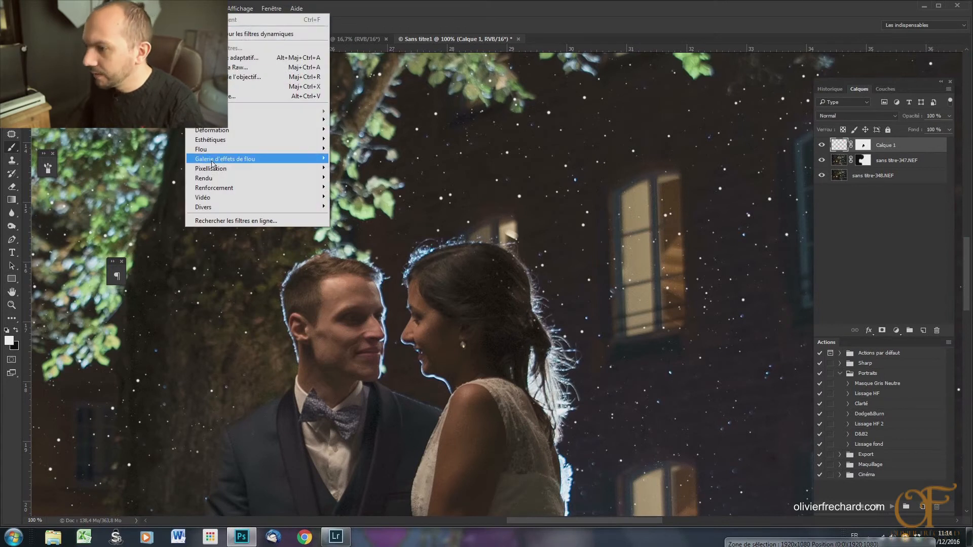
mouse_move(219, 152)
left_click(357, 197)
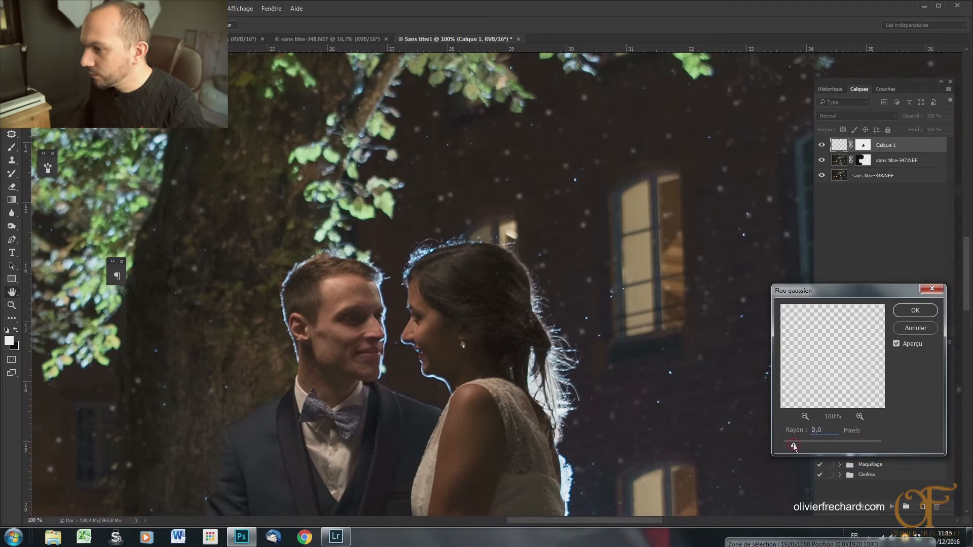
left_click_drag(788, 442, 789, 442)
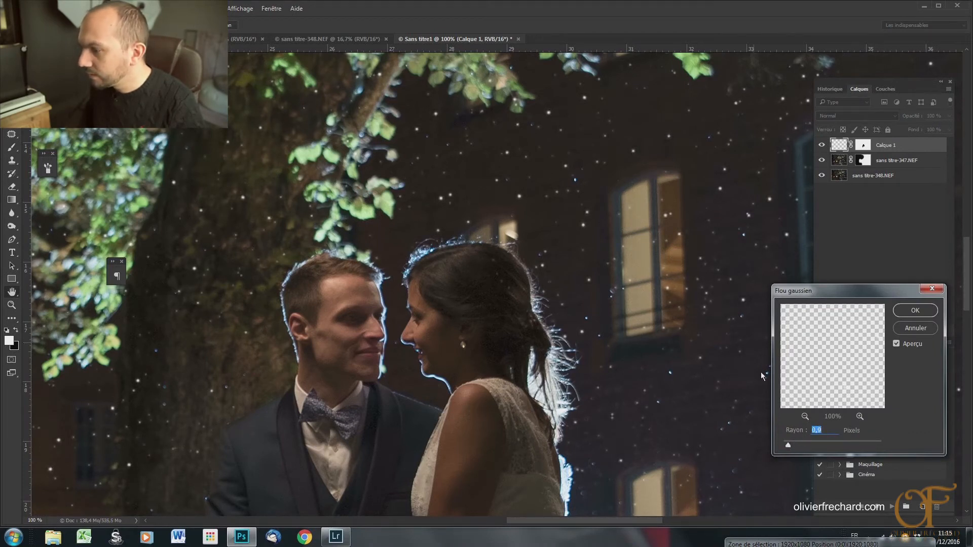
left_click_drag(788, 444, 785, 446)
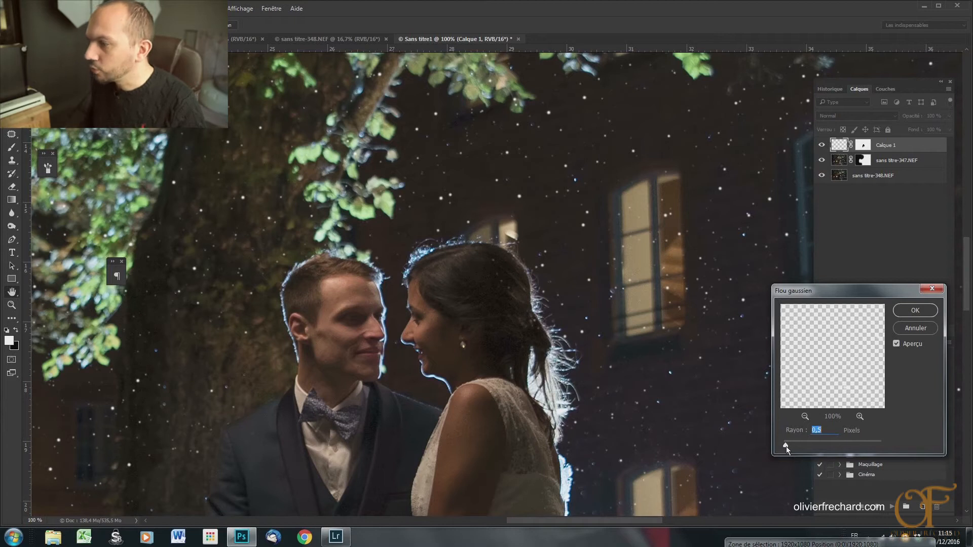
left_click(915, 310)
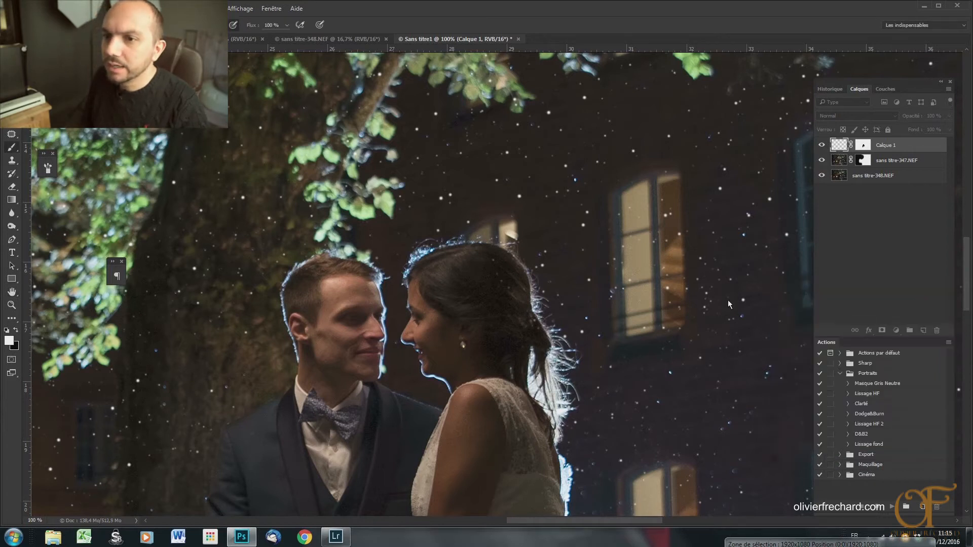
Apply a directional blur to the Calque 1 specks at a 90° angle with a distance of only a few pixels.
left_click(195, 8)
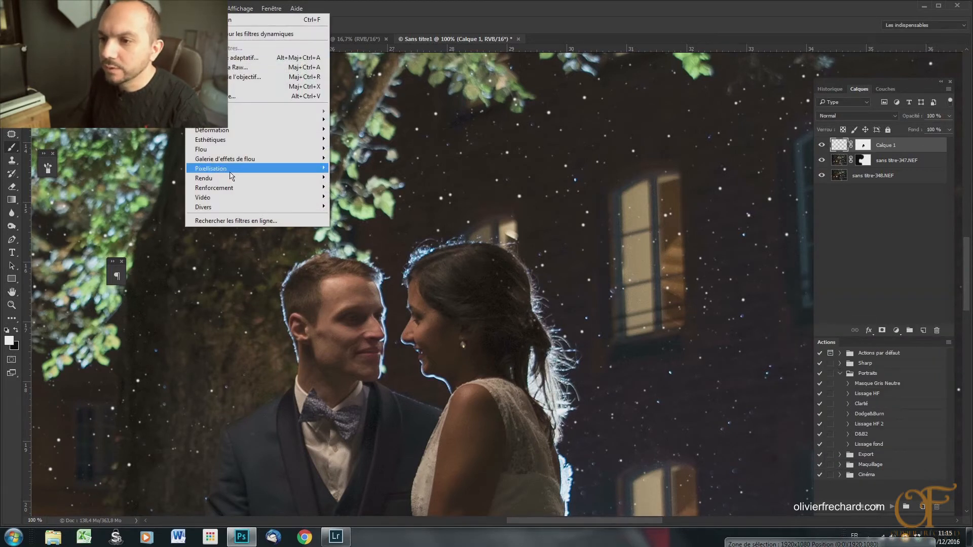
mouse_move(235, 151)
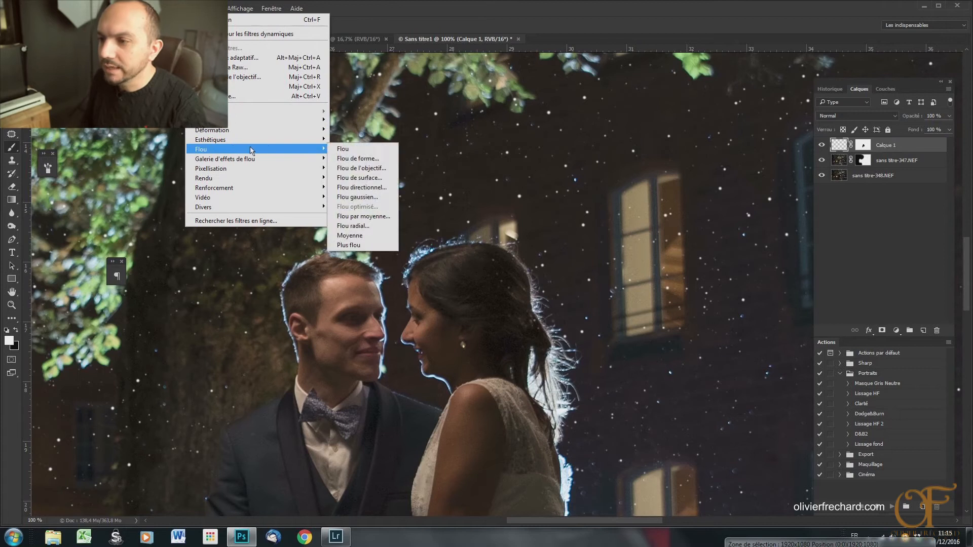
left_click(372, 187)
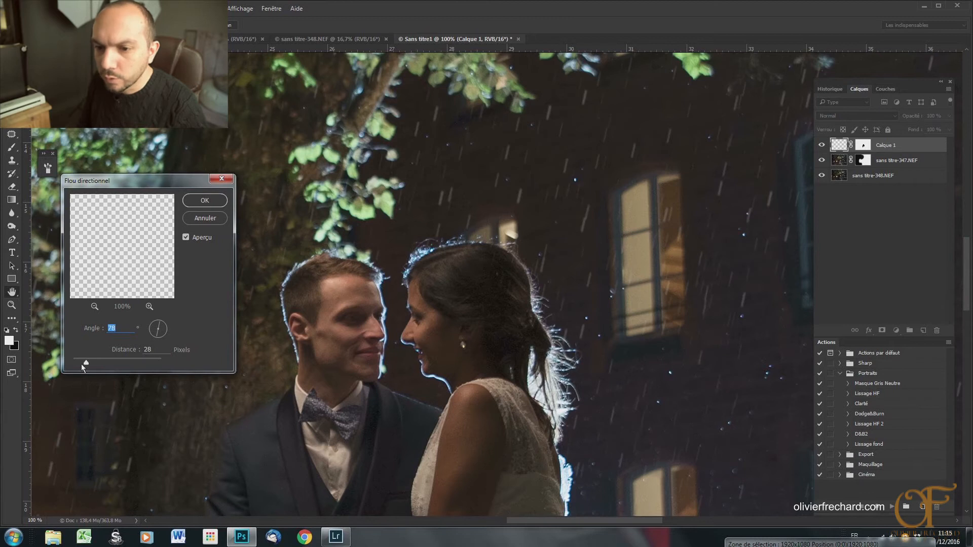
left_click(159, 326)
left_click_drag(159, 326, 160, 327)
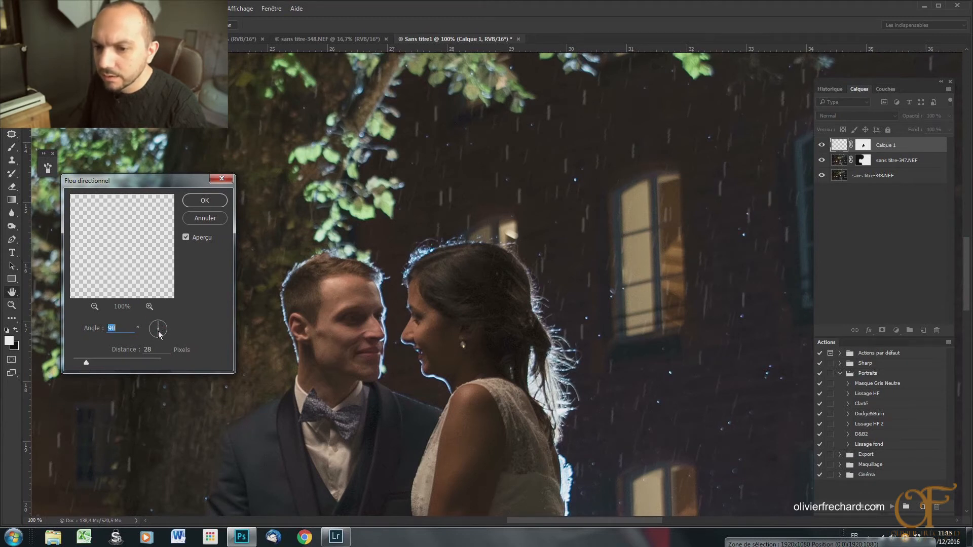
left_click_drag(85, 363, 76, 360)
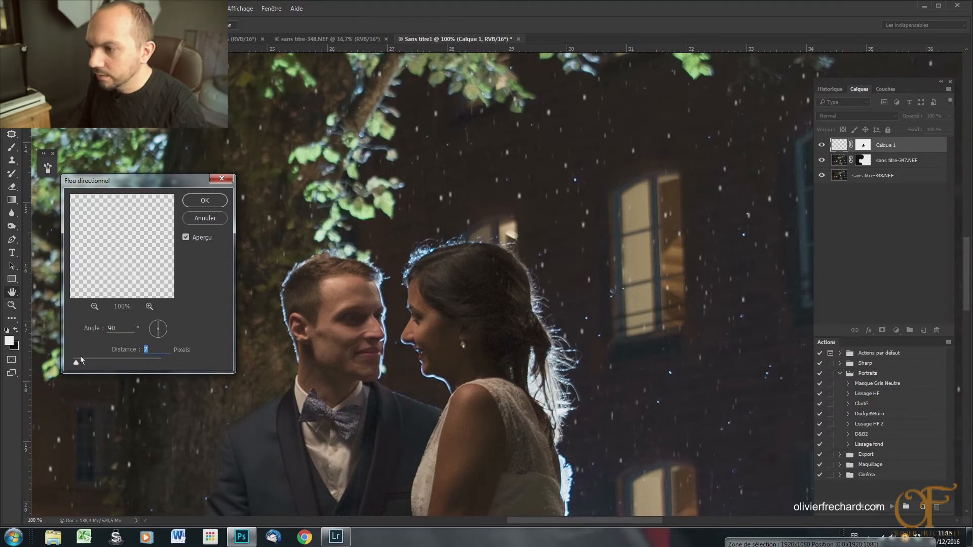
left_click_drag(76, 363, 73, 363)
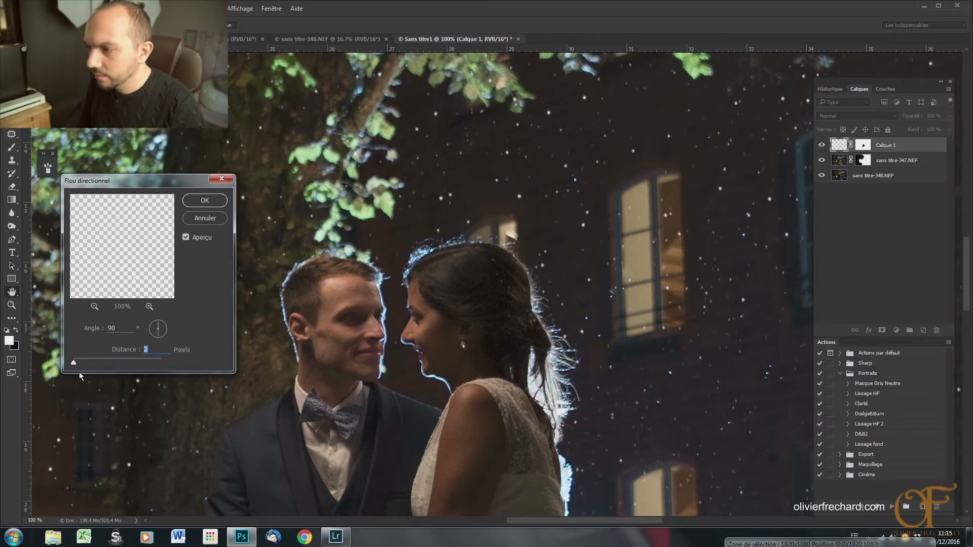
left_click_drag(73, 364, 74, 364)
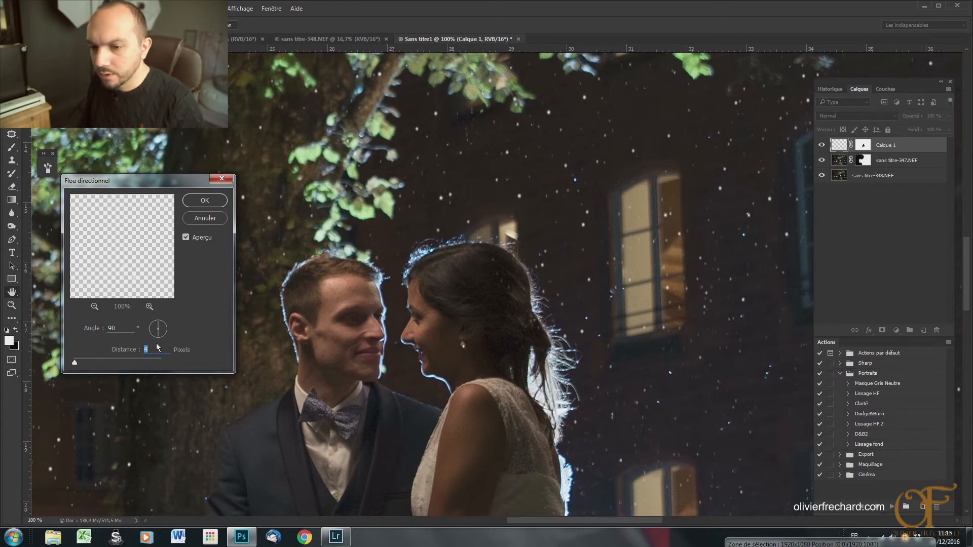
left_click(211, 202)
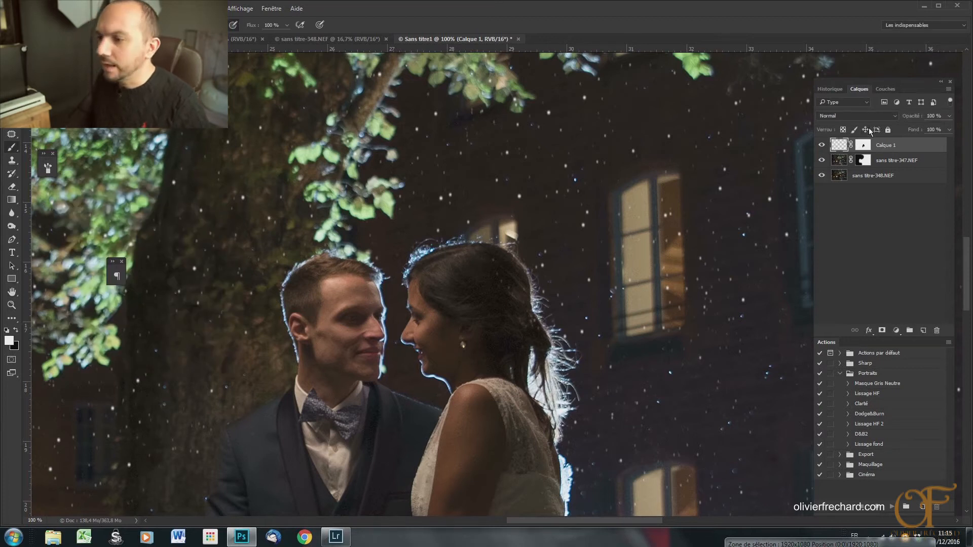
Try out different blending modes on Calque 1, including Eclaircir and Superposition.
left_click(861, 116)
left_click(822, 183)
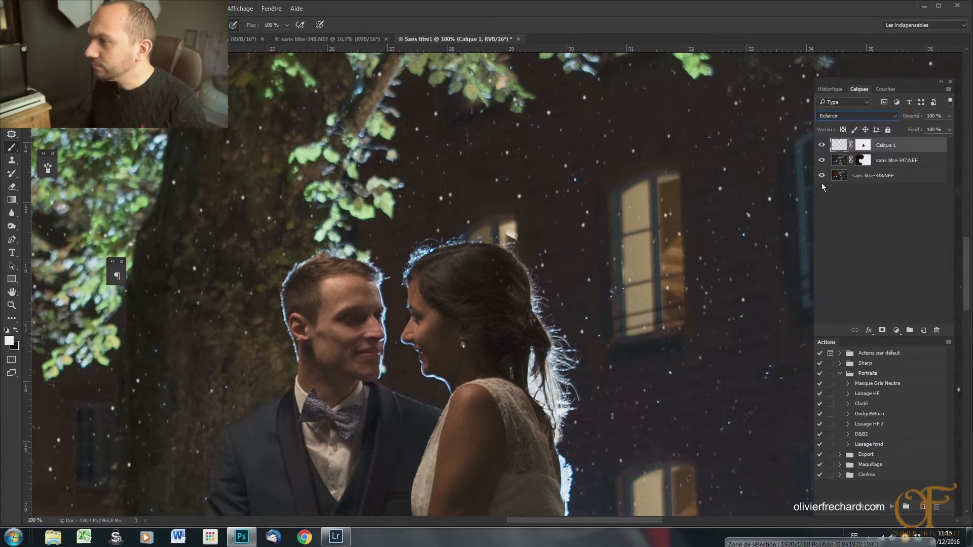
key("Down")
key("Down")
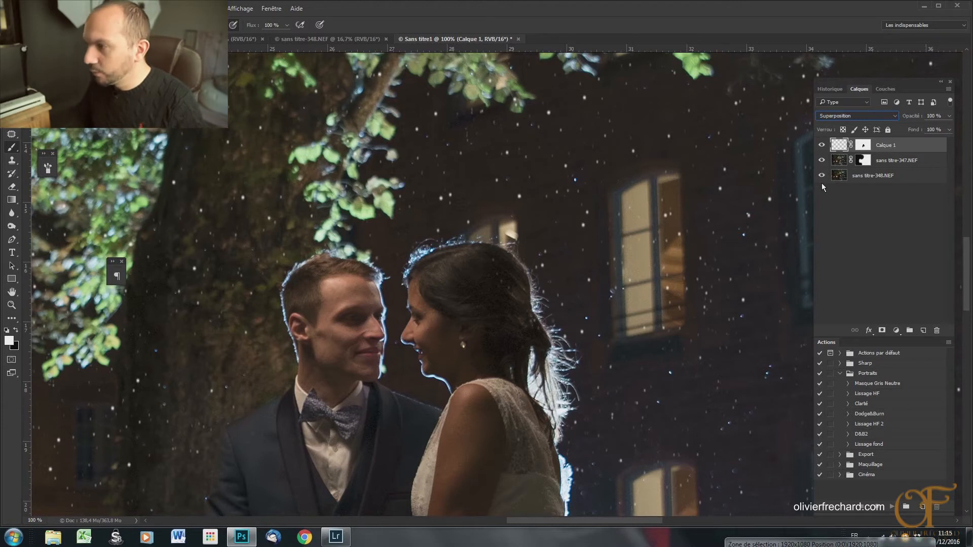
key("Down")
key("Down")
key("Down")
key("Down")
key("Down")
key("Down")
key("Down")
key("Up")
key("Up")
key("Up")
key("Up")
key("Up")
key("Up")
key("Up")
key("Up")
key("Up")
key("Up")
key("Up")
key("Up")
key("Up")
key("Up")
key("Up")
key("Up")
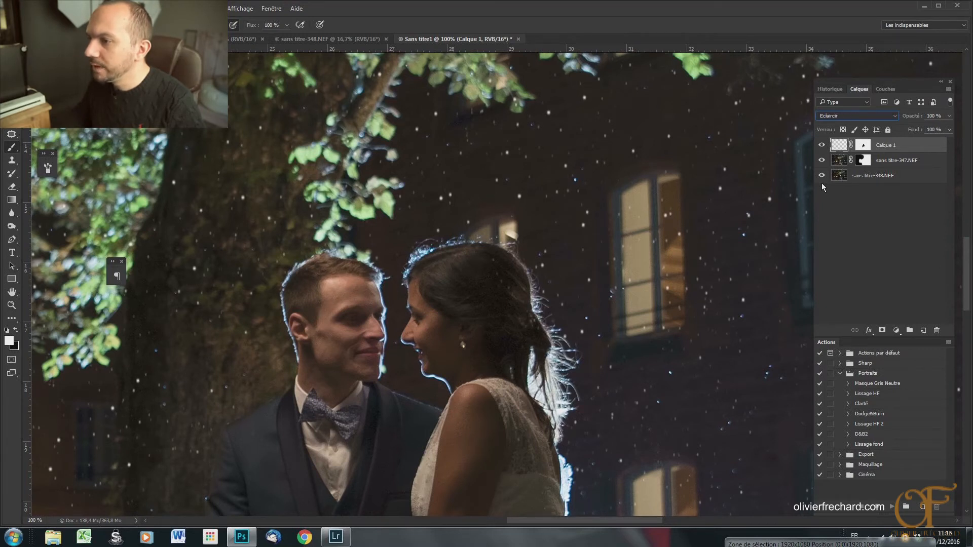
Lower the fill of Calque 1 to 71 % and enable an inner glow (Lueur interne) in its layer style.
left_click(948, 117)
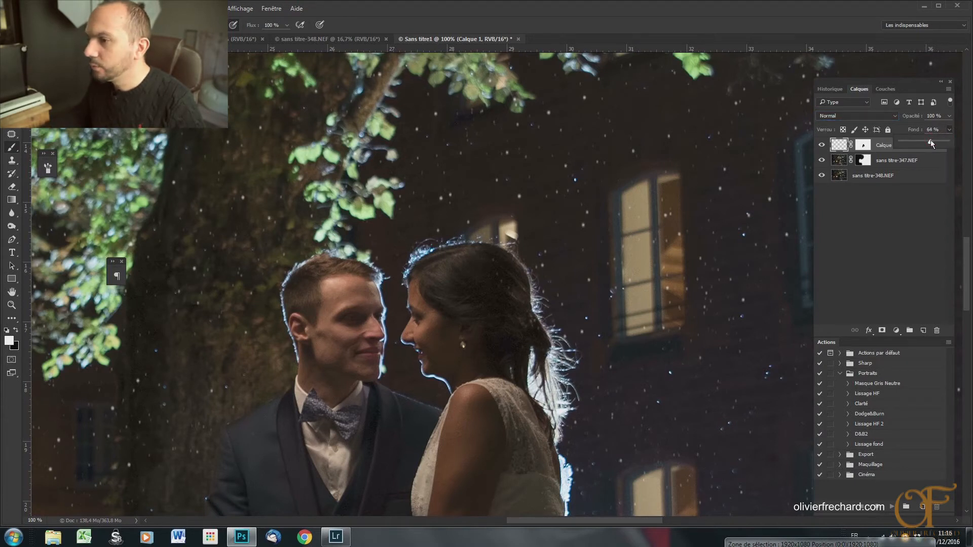
left_click(852, 190)
left_click(844, 144)
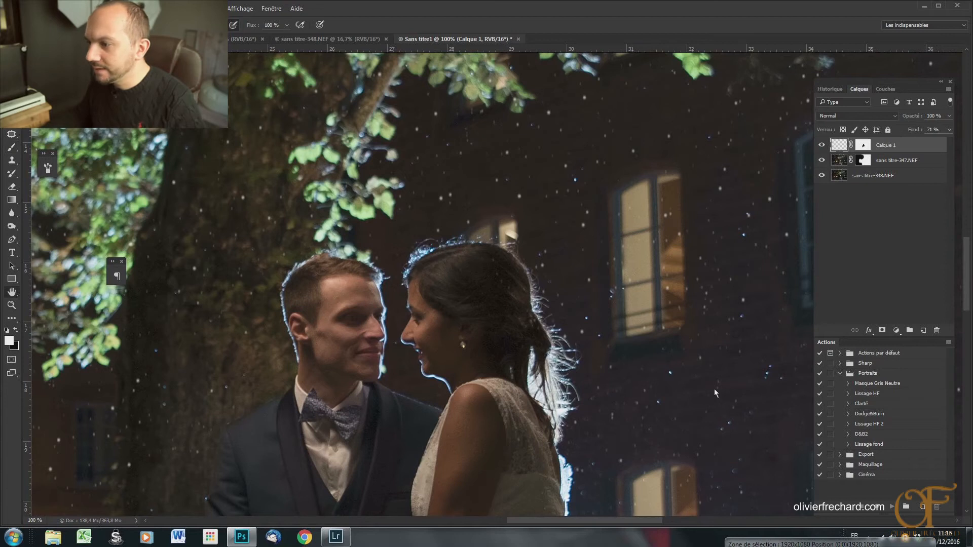
left_click_drag(544, 105, 931, 213)
left_click_drag(774, 310, 774, 382)
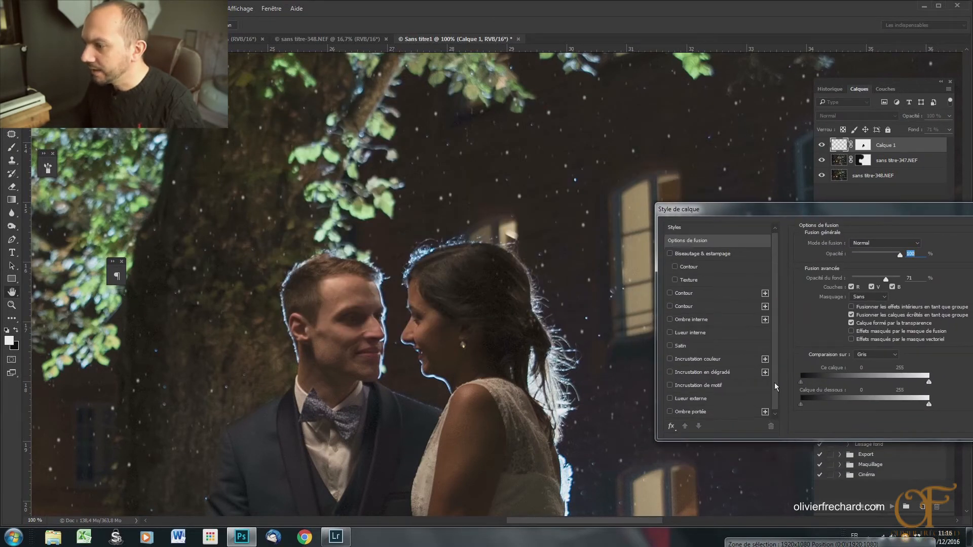
left_click(698, 333)
Set the inner glow colour to bright cyan (00f0ff).
left_click(831, 277)
left_click_drag(689, 167, 815, 280)
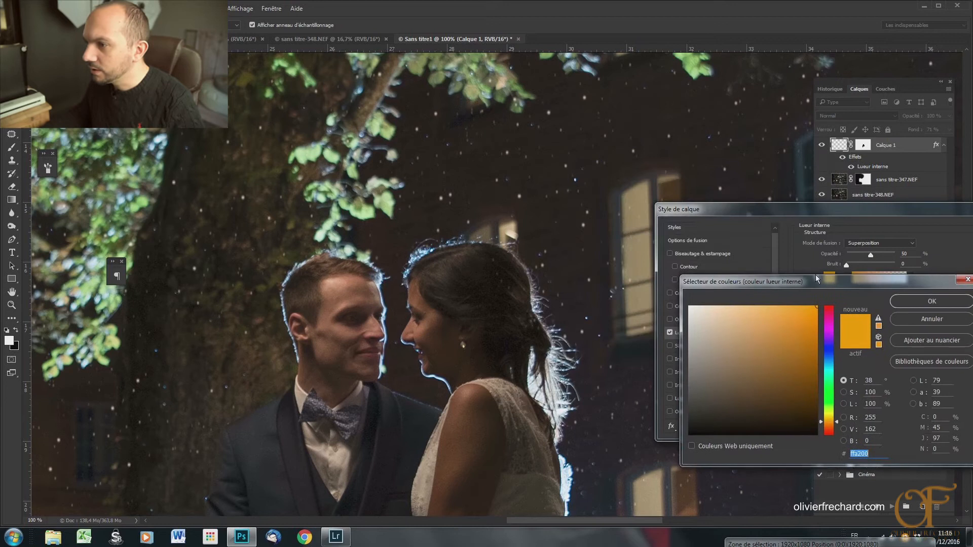
left_click(829, 364)
left_click_drag(829, 365, 829, 364)
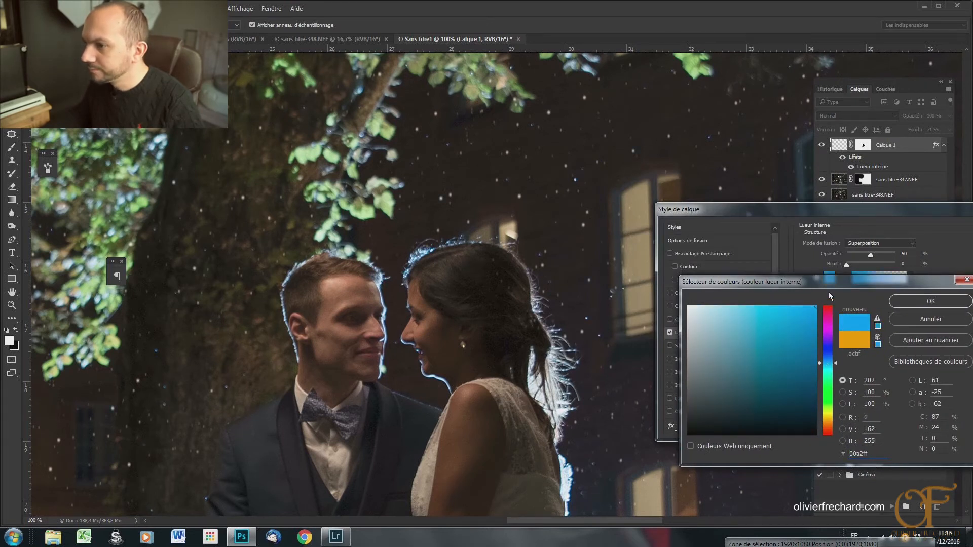
left_click(830, 367)
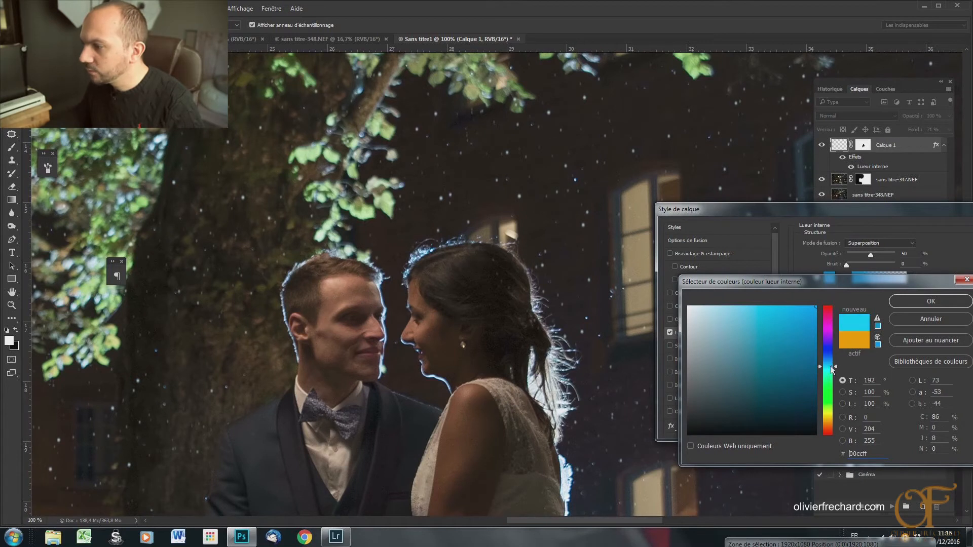
left_click_drag(831, 372, 830, 373)
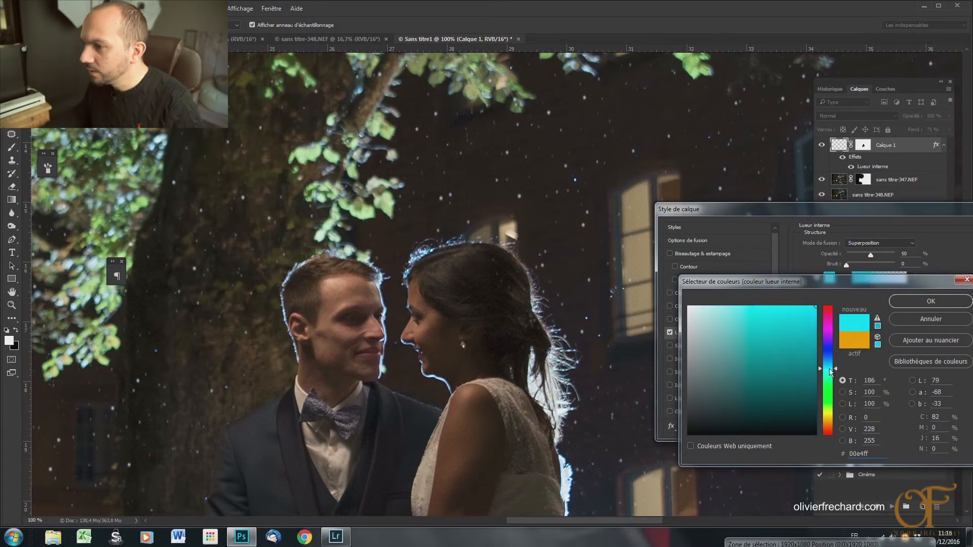
left_click(930, 302)
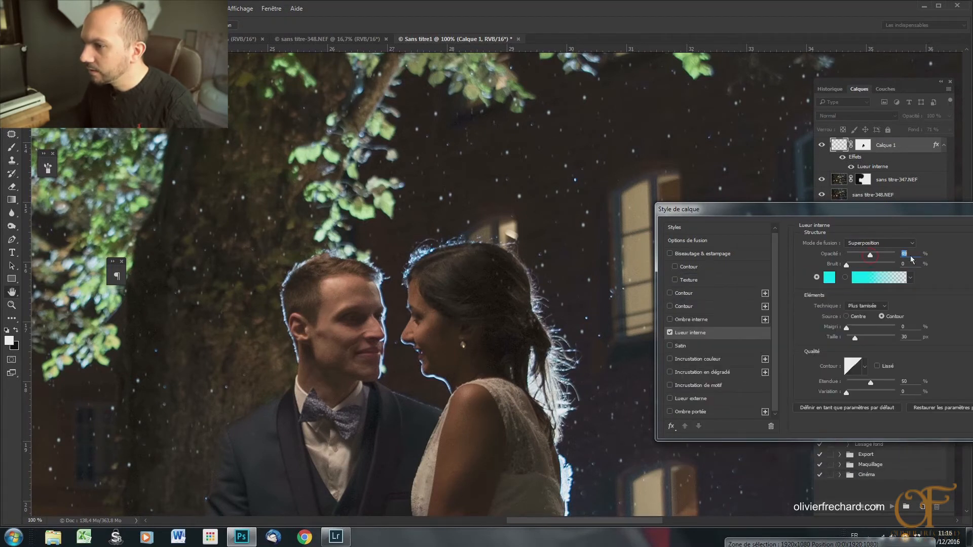
Set the inner glow's opacity to 100 %, its size to 29 px and its range (Etendue) to 28 %.
left_click_drag(894, 255, 908, 255)
mouse_move(855, 338)
left_mouse_down()
mouse_move(872, 336)
mouse_move(863, 338)
left_mouse_up()
mouse_move(869, 383)
left_mouse_down()
mouse_move(893, 384)
mouse_move(847, 385)
mouse_move(859, 384)
left_mouse_up()
Change the inner glow colour to blue (0084ff) and apply the layer style to Calque 1.
left_click(829, 277)
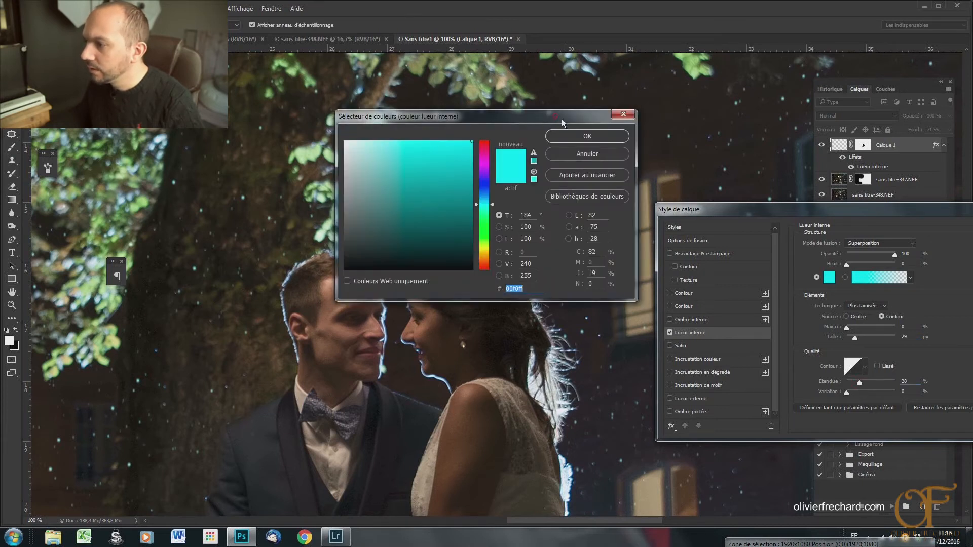
left_click_drag(557, 118, 880, 224)
left_click_drag(815, 315, 814, 303)
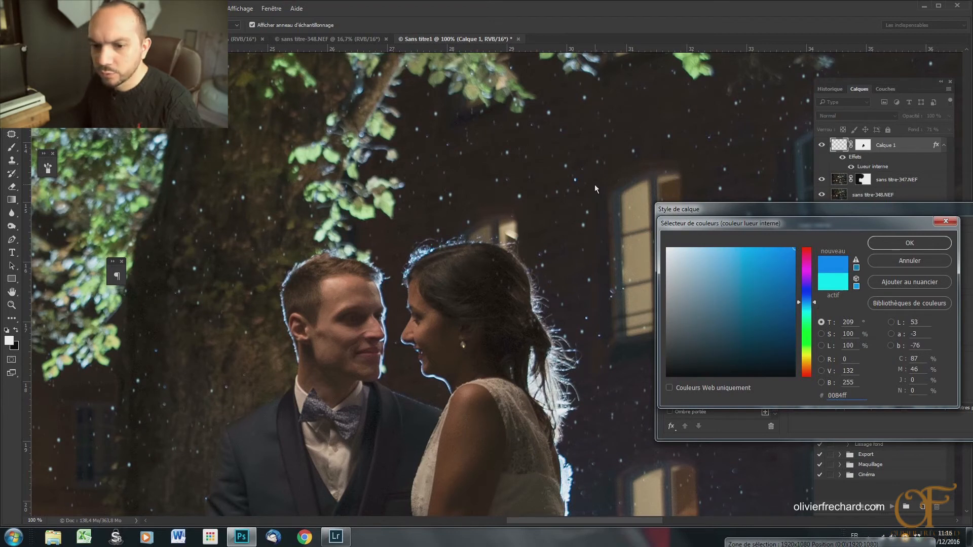
left_click(900, 243)
left_click_drag(951, 217, 782, 243)
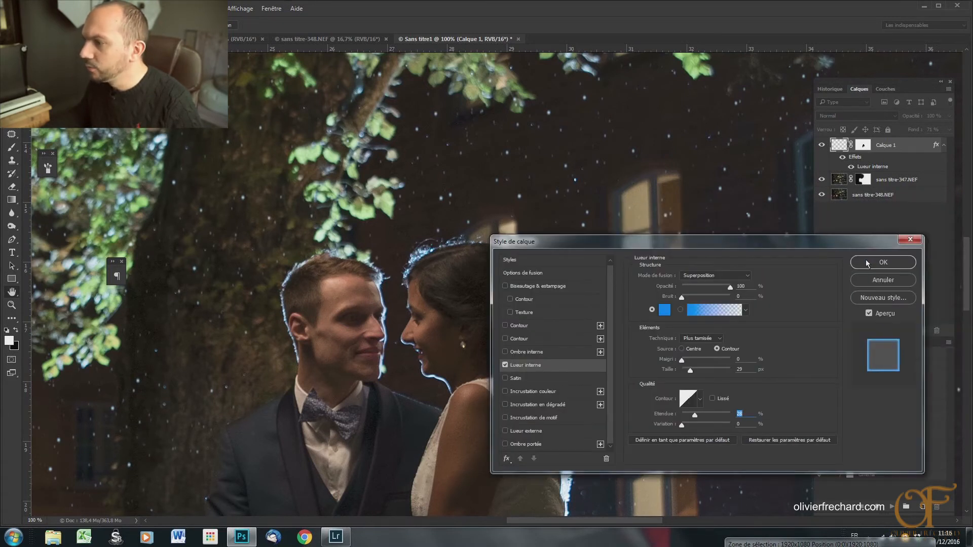
left_click(866, 260)
Compare the photo with and without Calque 1, adjust its fill to about 71 % and deselect the layer.
left_click(949, 129)
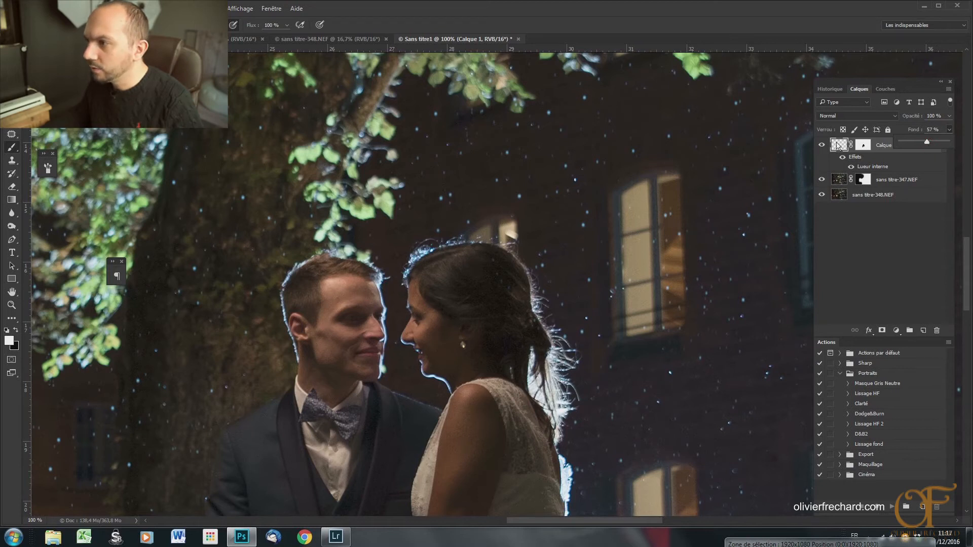
left_click(821, 147)
left_click(821, 147)
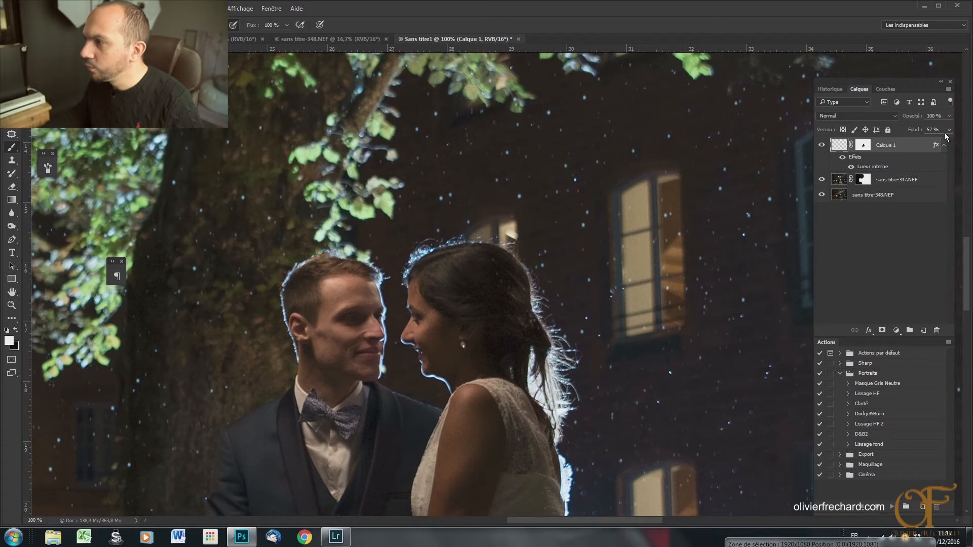
left_click(947, 131)
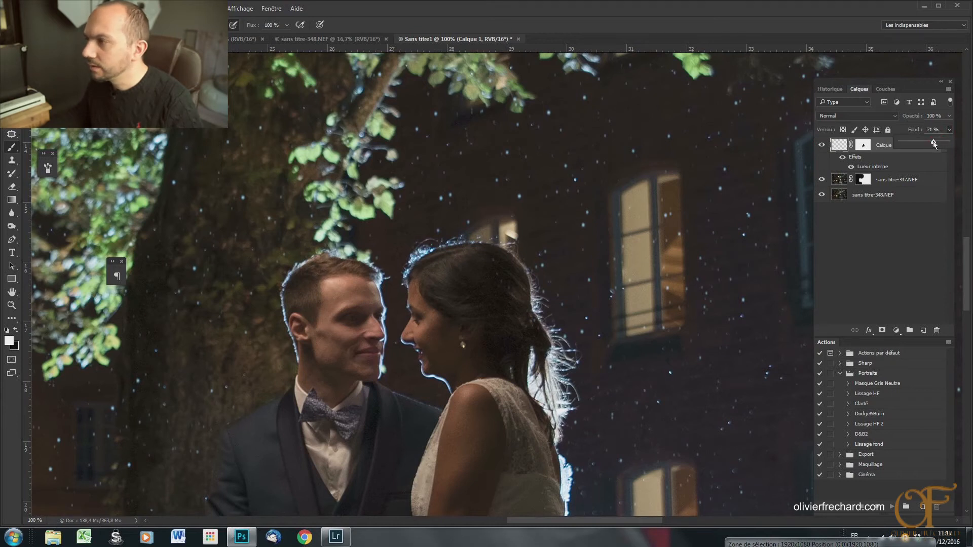
left_click(895, 229)
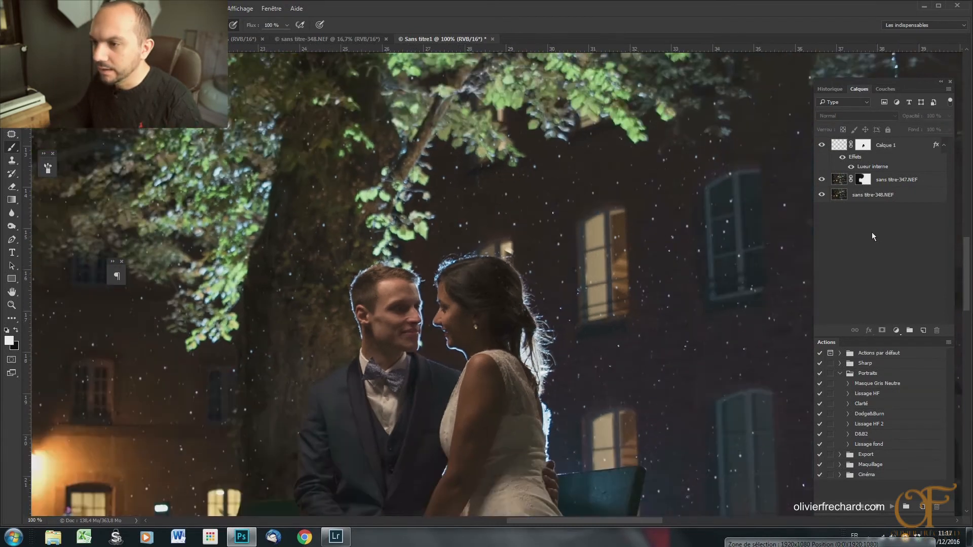
Examine the glowing specks around the couple in the whole scene and again at 50 % view.
key("ctrl+minus")
key("ctrl+minus")
key("ctrl+minus")
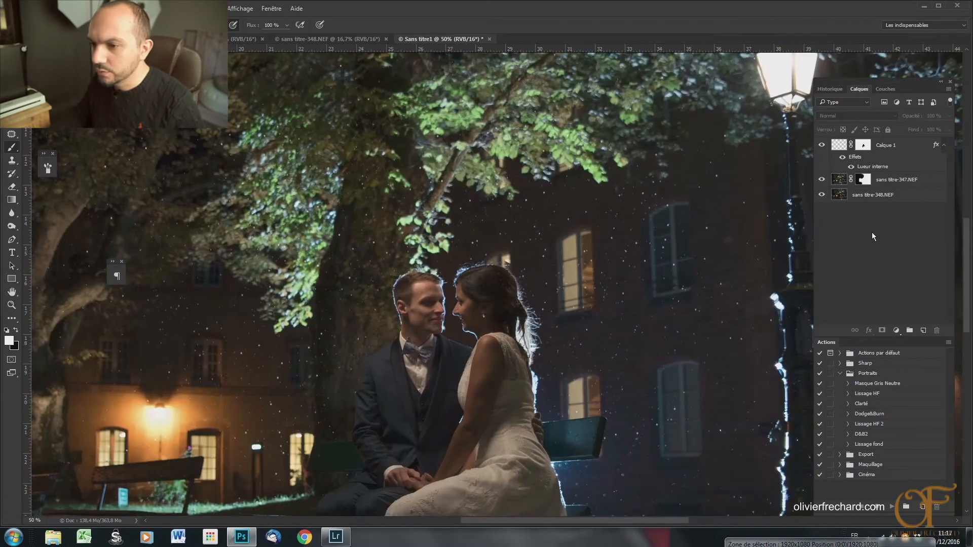
key("ctrl+minus")
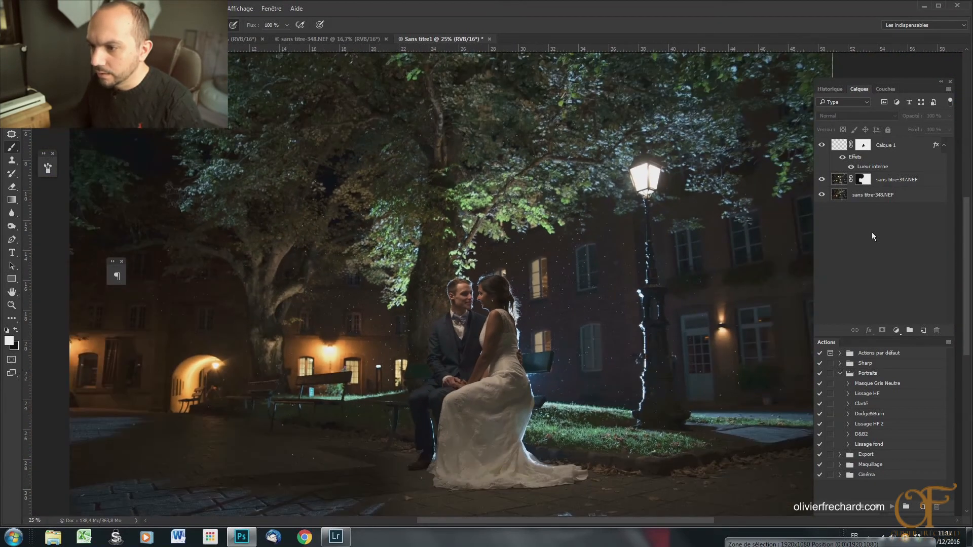
key("ctrl+plus")
key("ctrl+plus")
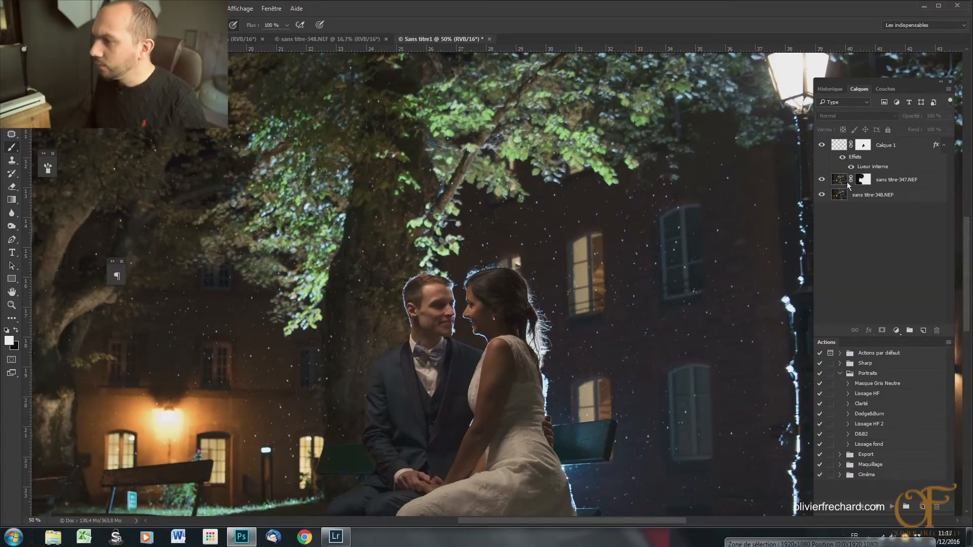
Duplicate the Calque 1 specks layer.
left_click(843, 147)
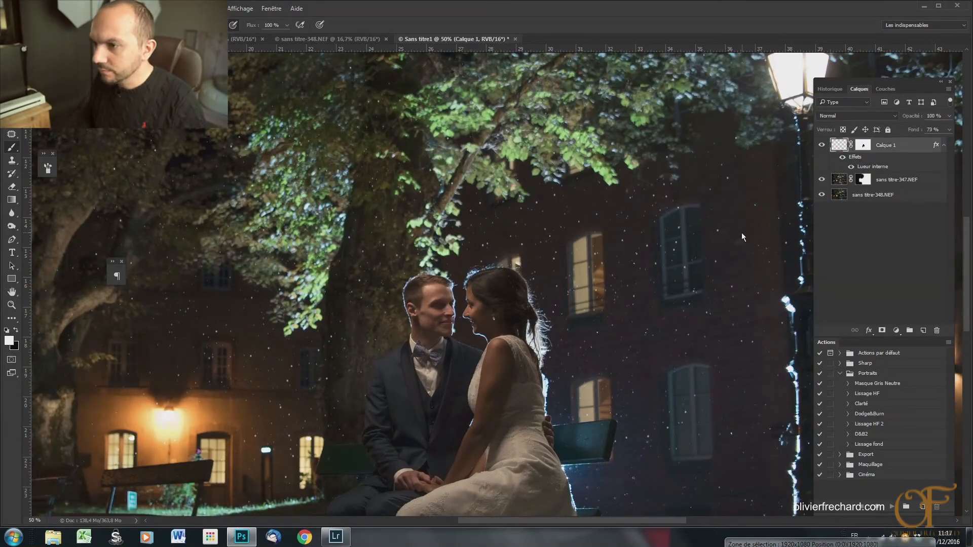
key("ctrl+j")
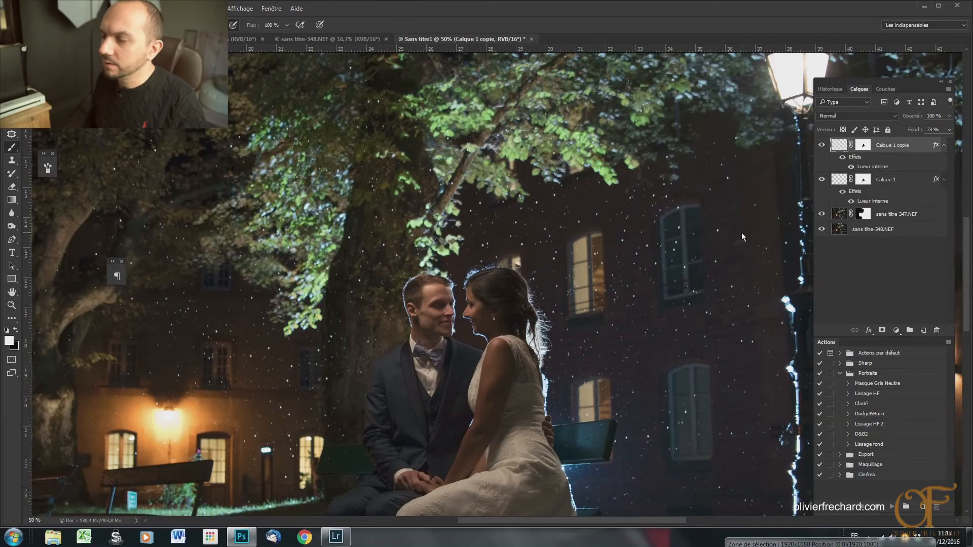
Select the recent 250 px speck brush and open its tip shape and shape dynamics settings.
right_click(569, 220)
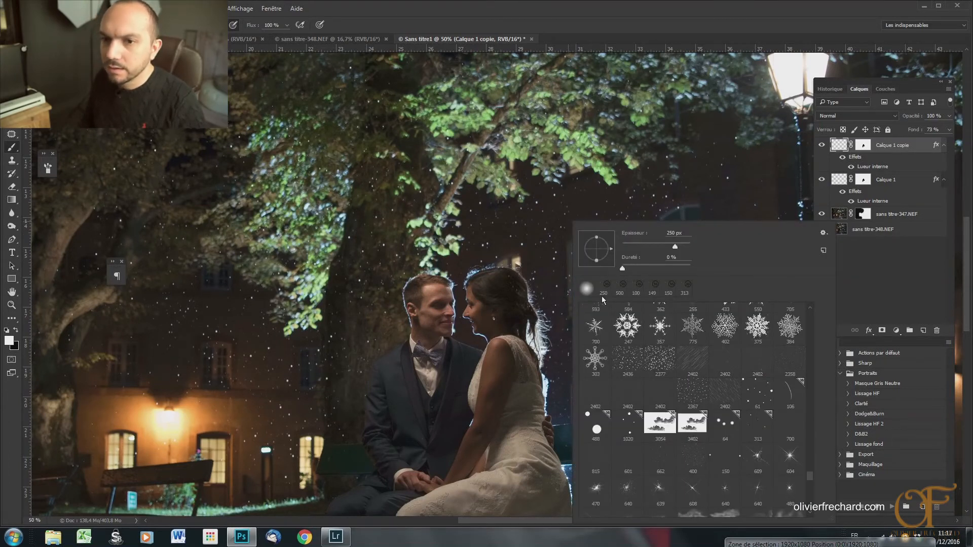
left_click(603, 289)
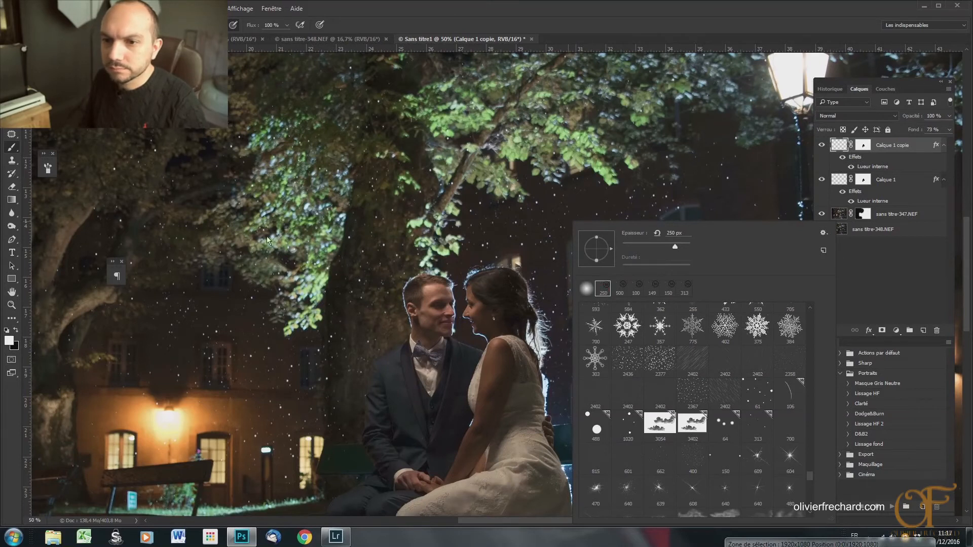
left_click(48, 171)
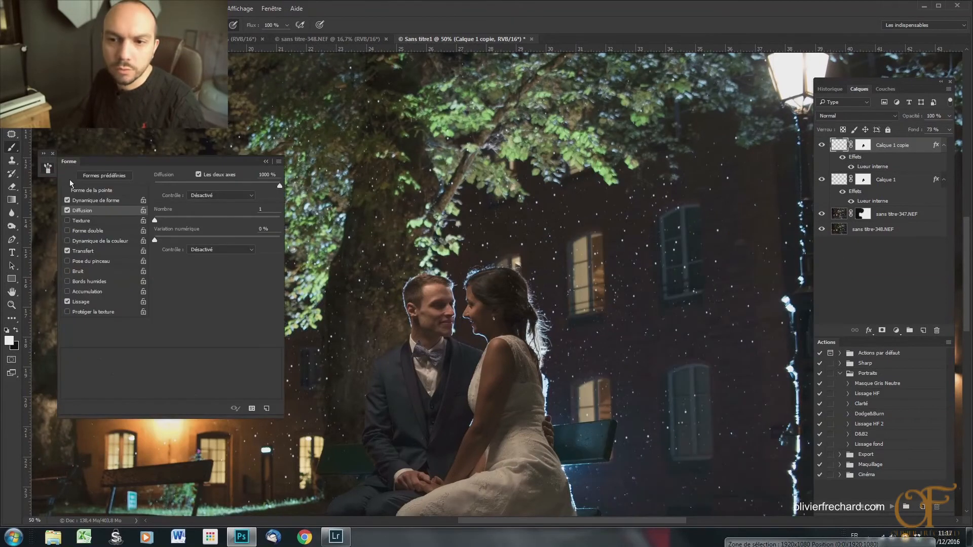
left_click(111, 192)
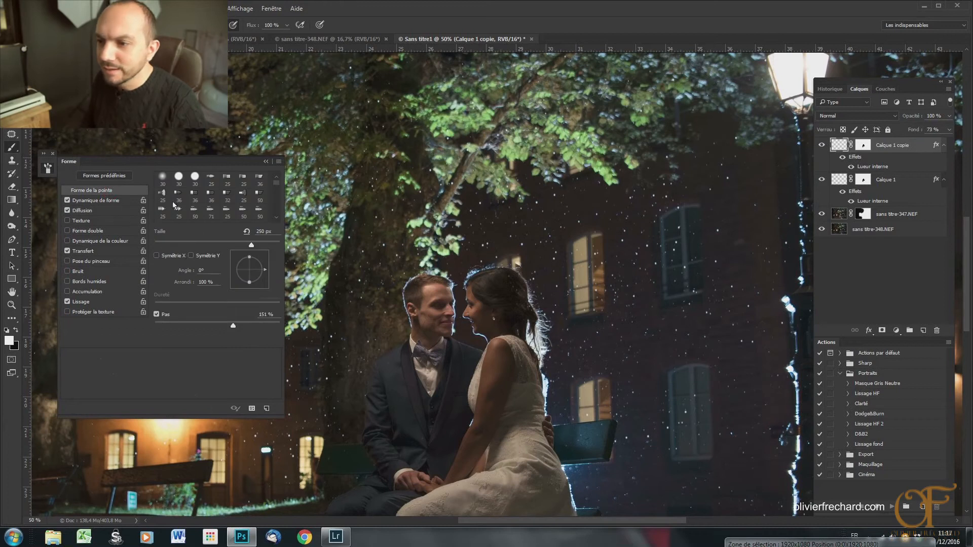
left_click(122, 201)
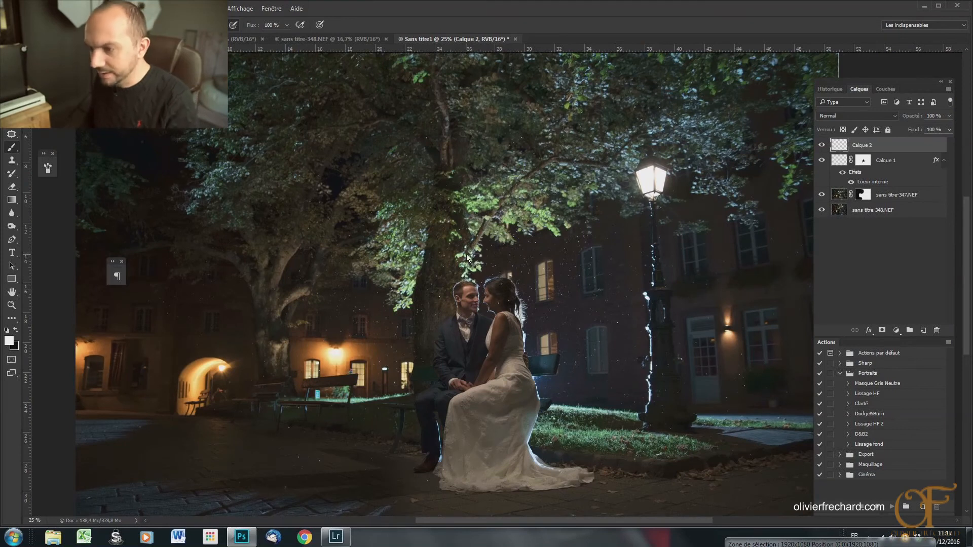
Paint large white specks scattered across the whole scene on Calque 2.
mouse_move(598, 249)
left_mouse_down()
mouse_move(439, 234)
mouse_move(519, 306)
mouse_move(440, 222)
mouse_move(519, 264)
mouse_move(508, 261)
left_mouse_up()
left_click_drag(356, 333, 313, 243)
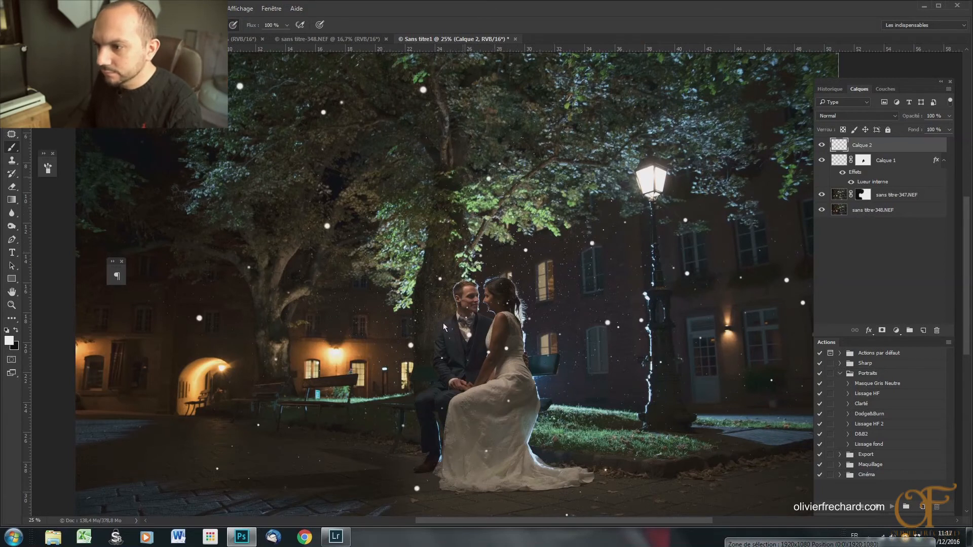
mouse_move(407, 308)
left_mouse_down()
mouse_move(456, 268)
mouse_move(331, 273)
mouse_move(371, 241)
mouse_move(278, 318)
left_mouse_up()
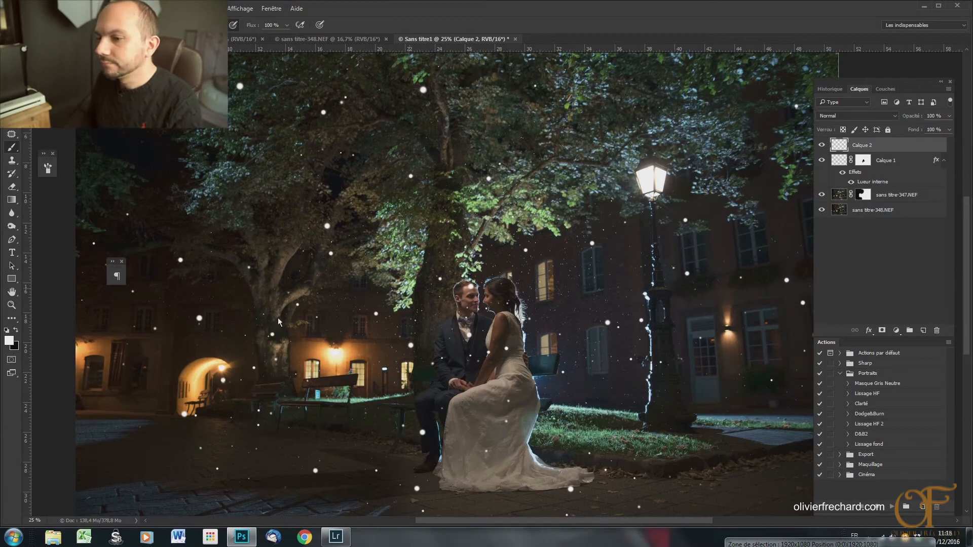
left_click(430, 317)
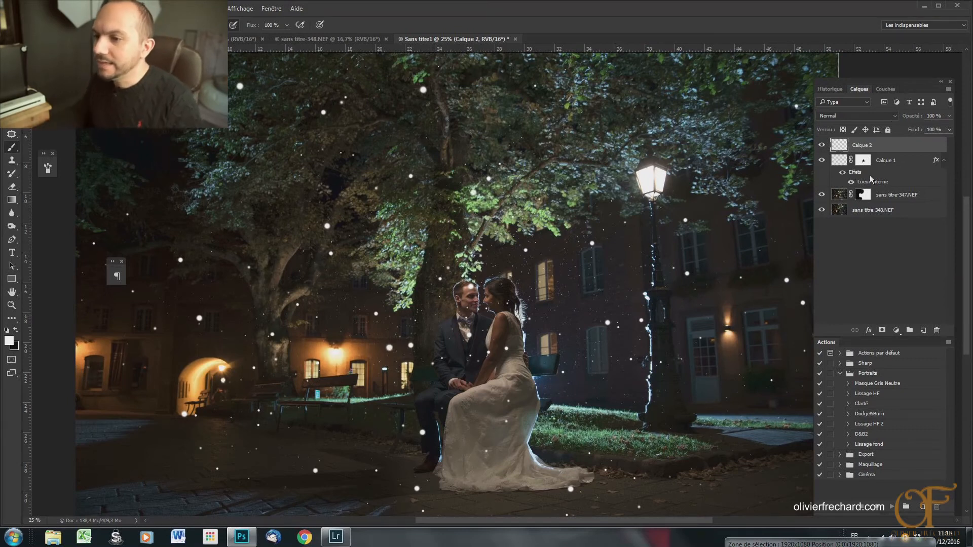
left_click(903, 162)
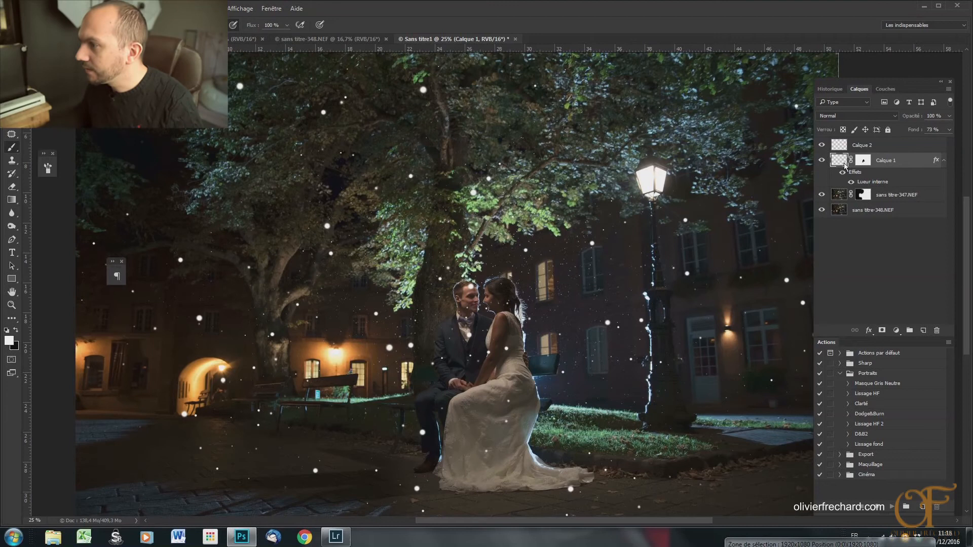
right_click(844, 163)
left_click(904, 158)
left_click(840, 162)
right_click(839, 163)
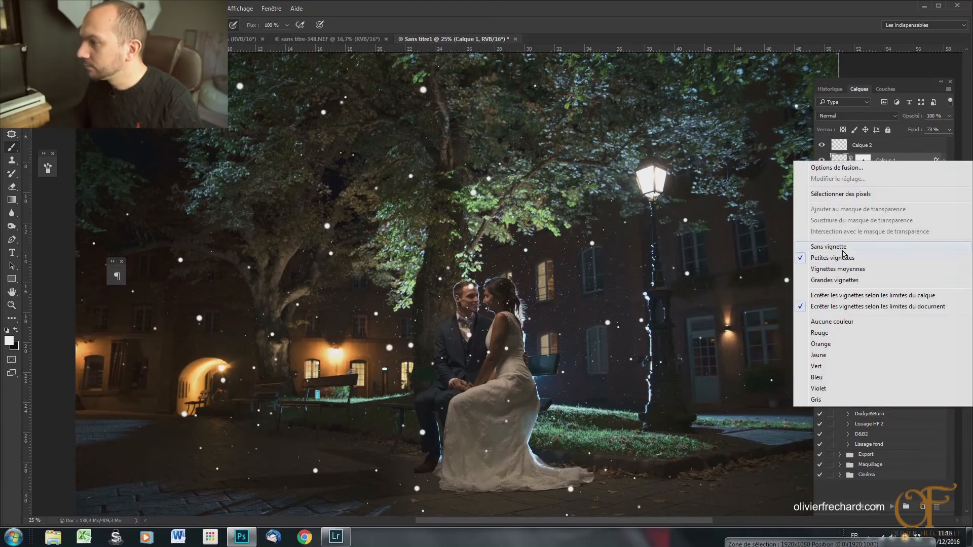
left_click(903, 158)
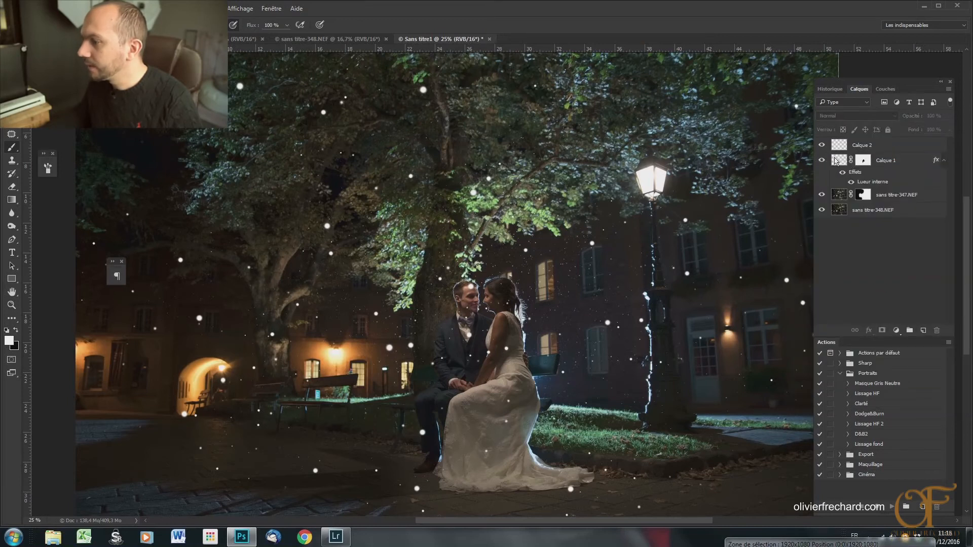
right_click(839, 163)
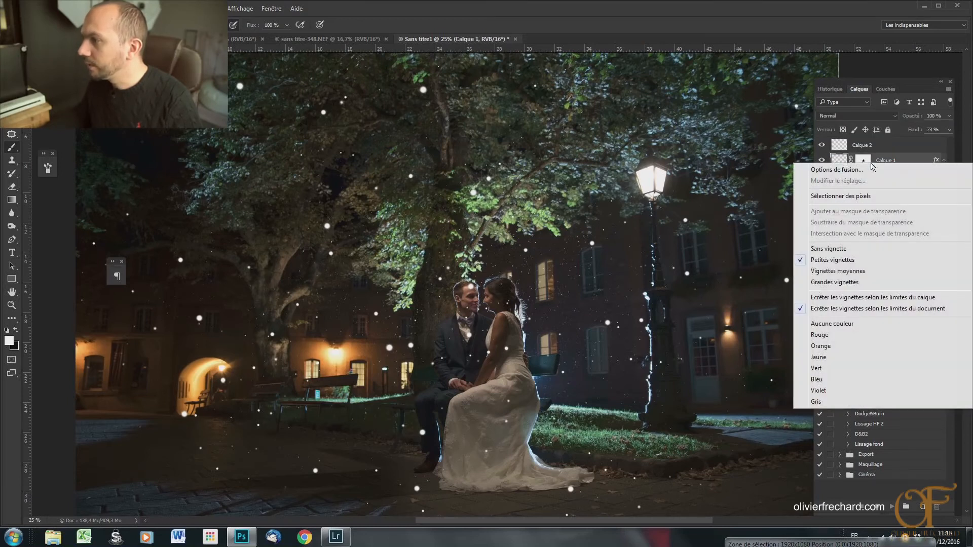
Copy the layer style of Calque 1 and paste it onto Calque 2.
left_click(910, 158)
right_click(910, 157)
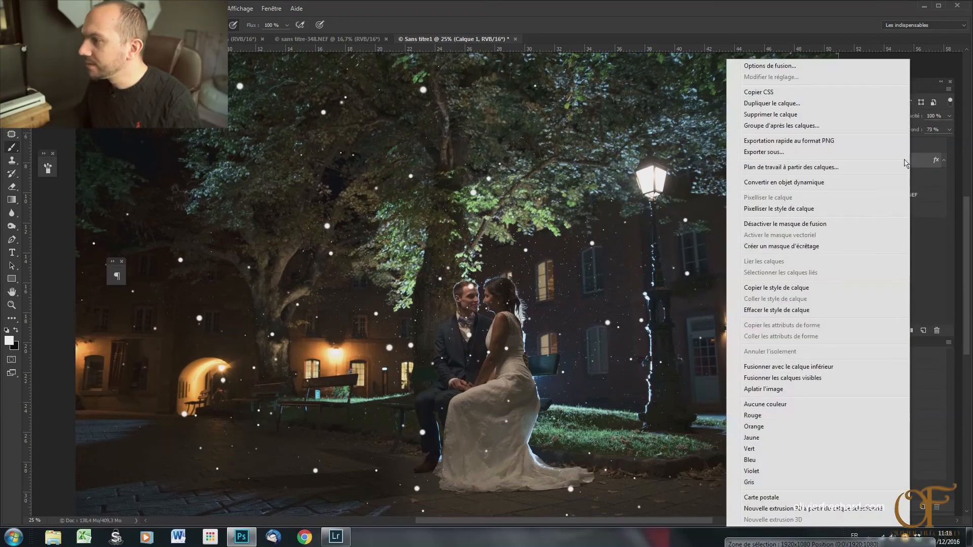
left_click(768, 289)
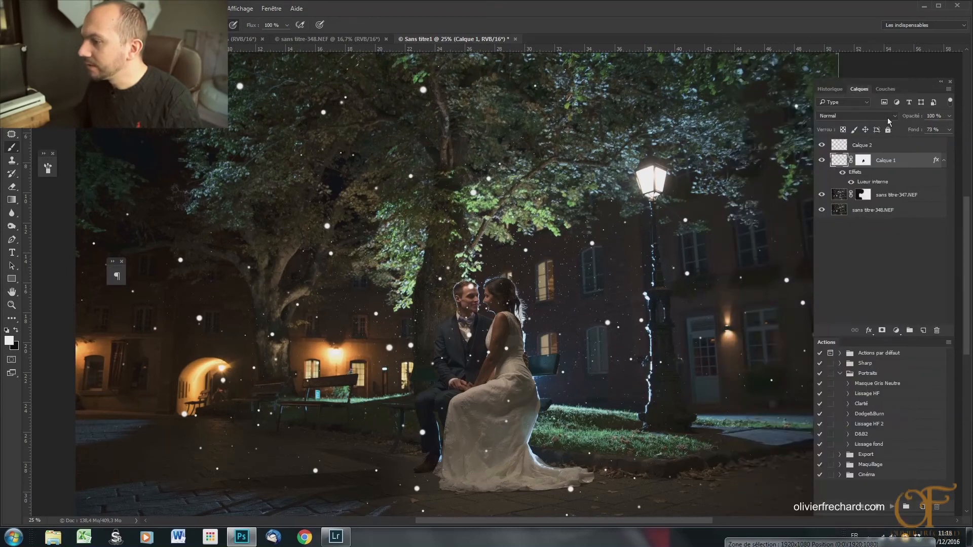
left_click(900, 145)
right_click(899, 144)
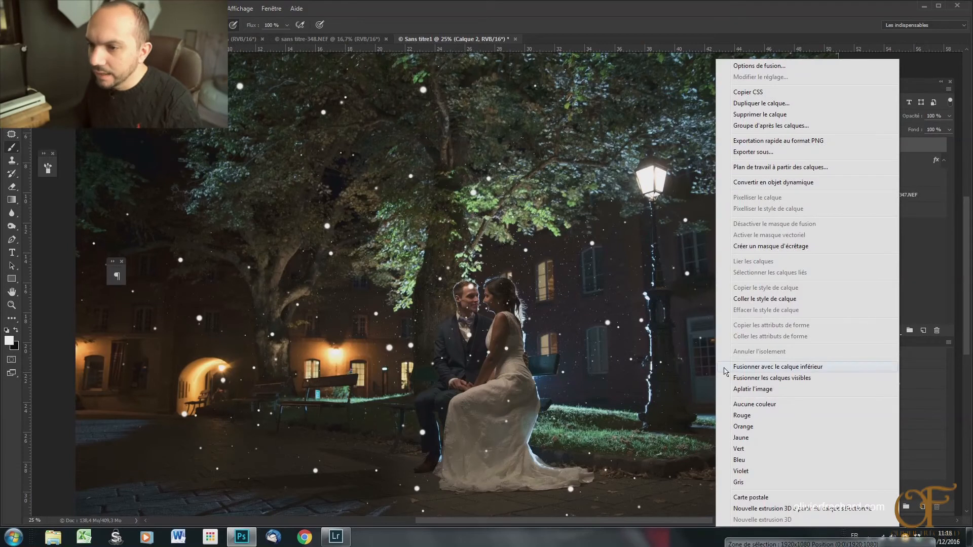
left_click(748, 299)
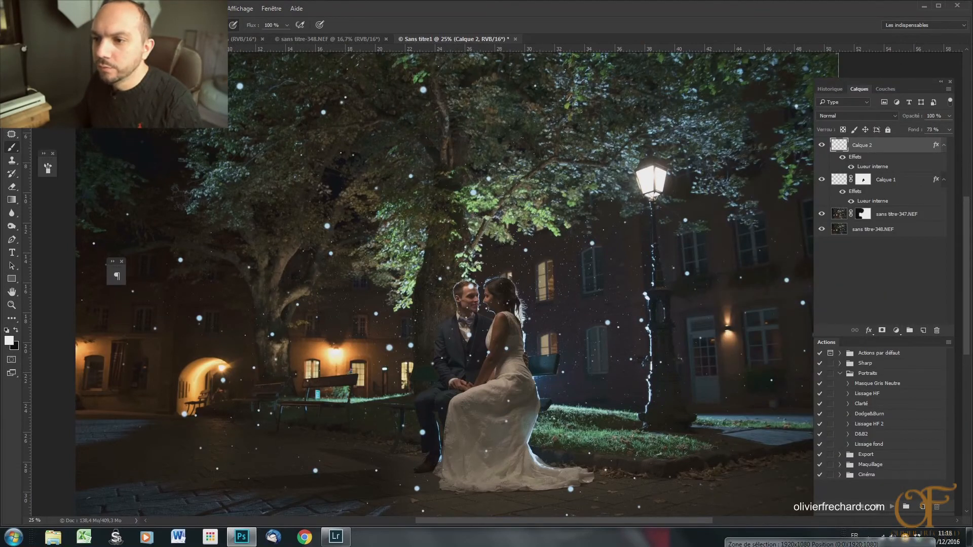
Apply a Gaussian blur with a radius of about 36 px to Calque 2 and add a layer mask to it.
left_click(198, 8)
mouse_move(225, 149)
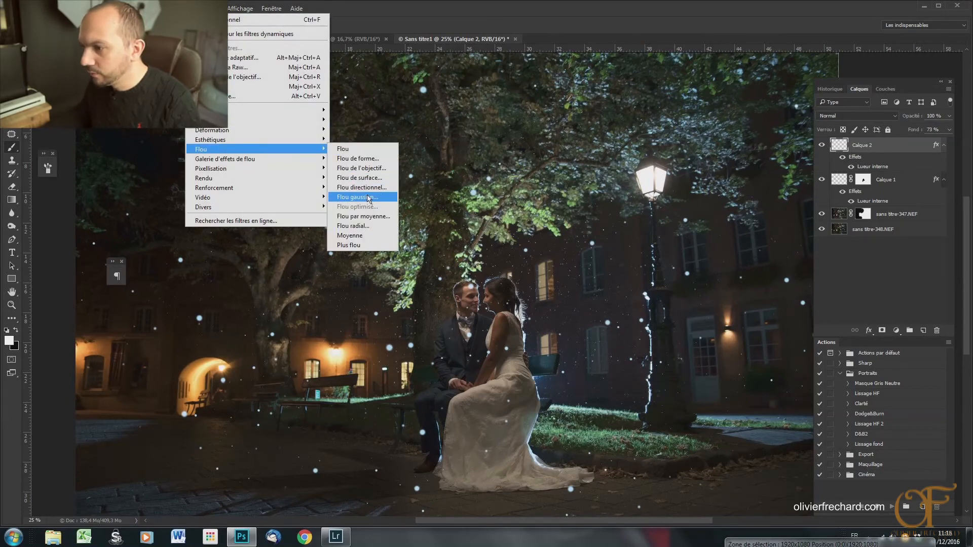
left_click(358, 196)
left_click(825, 445)
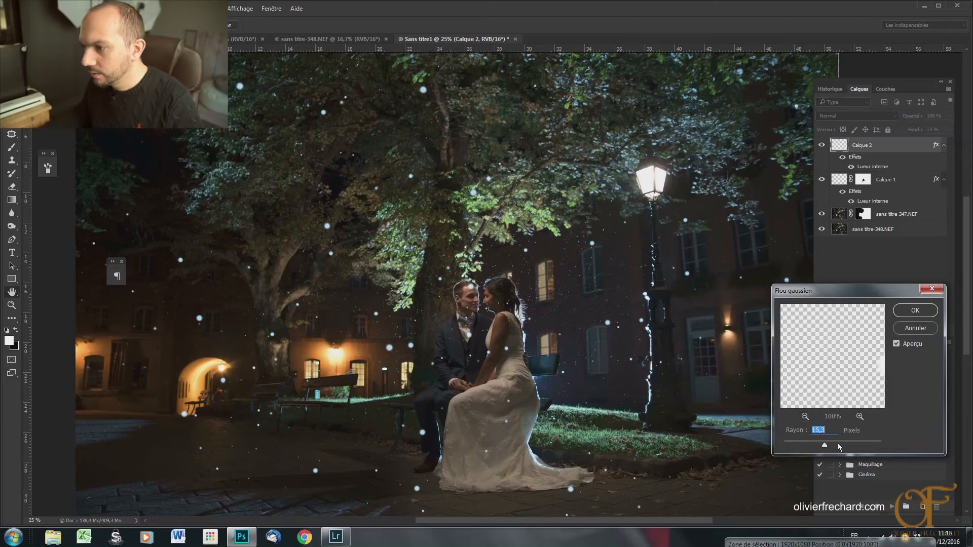
left_click_drag(849, 445, 825, 445)
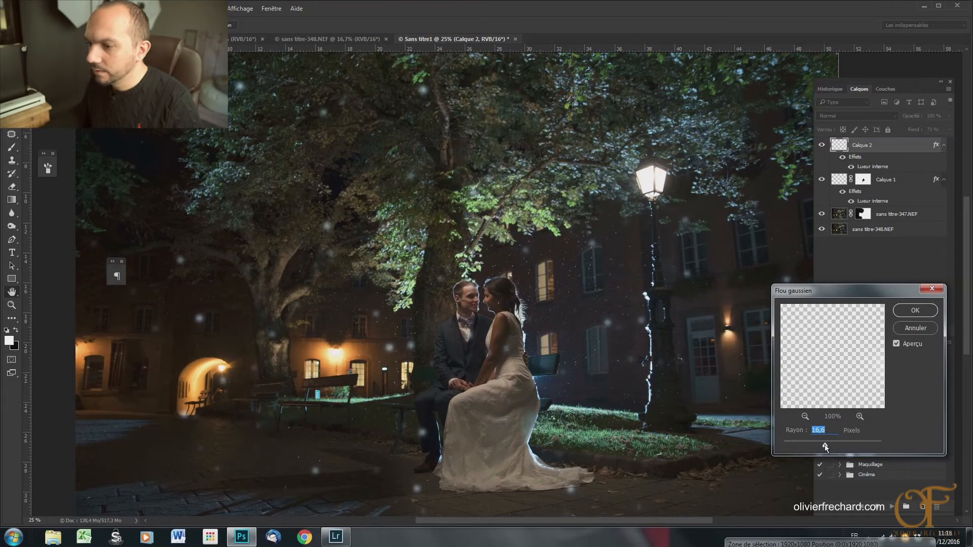
left_click(846, 446)
left_click_drag(845, 447, 832, 447)
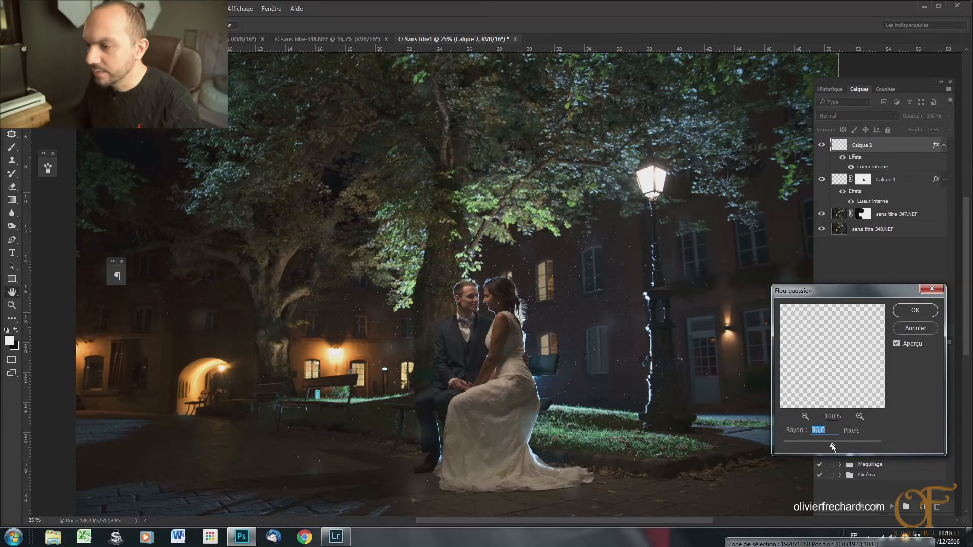
left_click(923, 312)
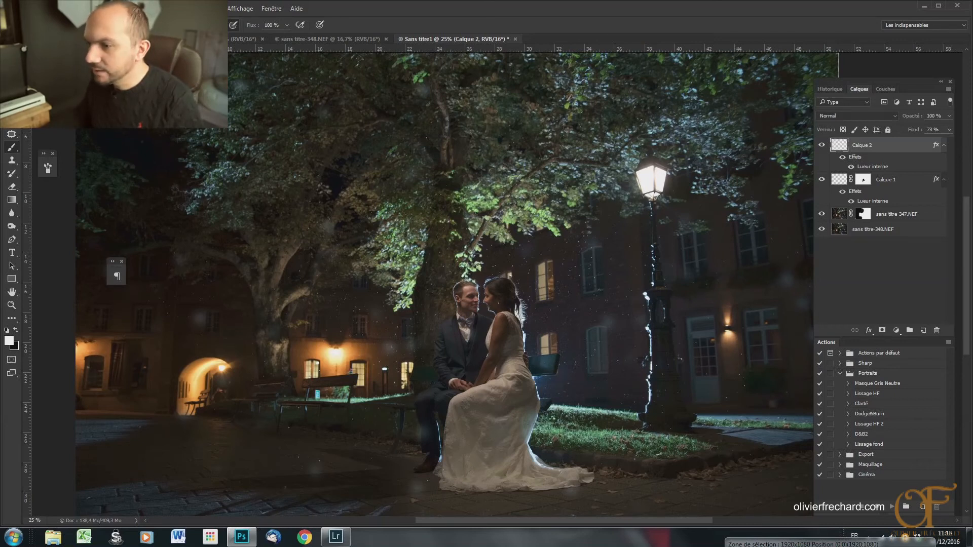
left_click(883, 331)
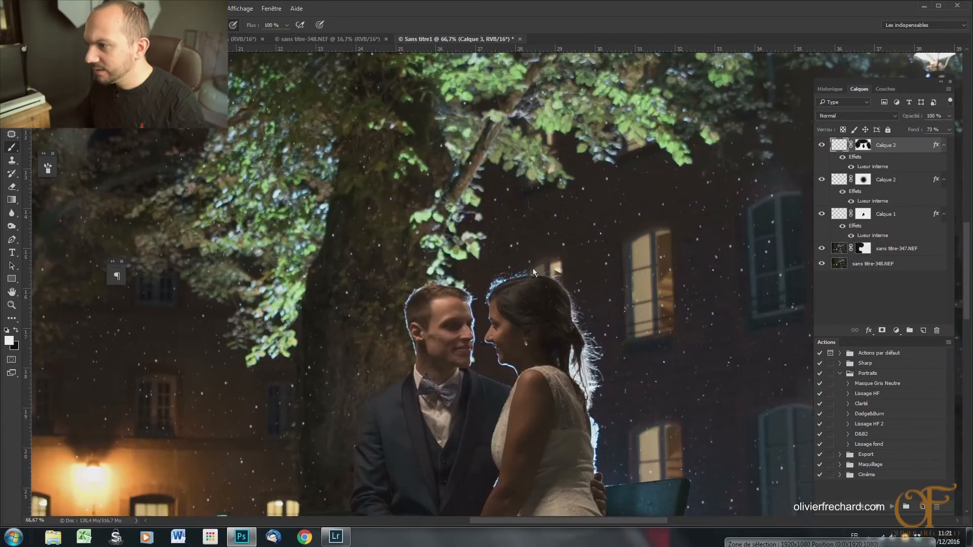
Paint black on Calque 3's layer mask to thin out the specks around the couple and over the buildings.
left_click(863, 145)
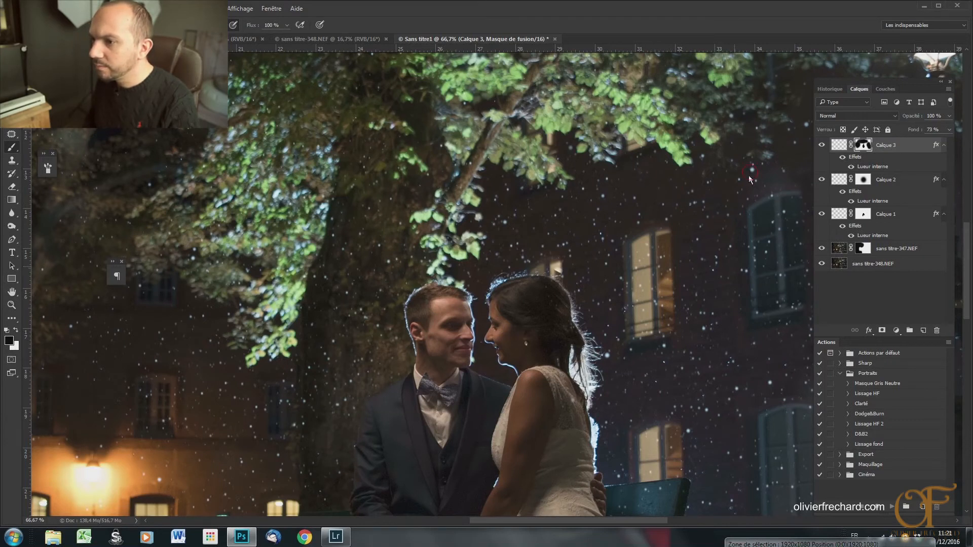
left_click_drag(629, 236, 479, 185)
left_click_drag(687, 340, 657, 330)
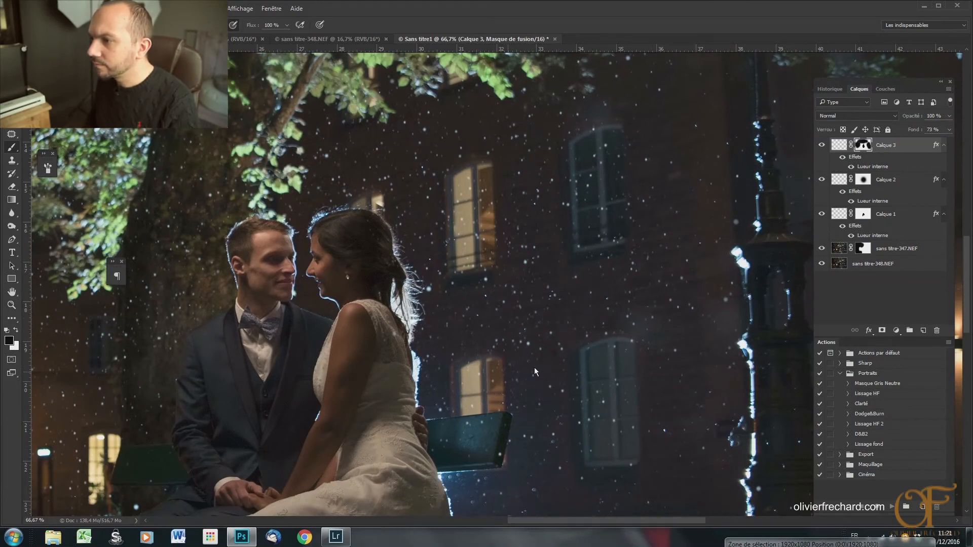
left_click_drag(645, 422, 553, 330)
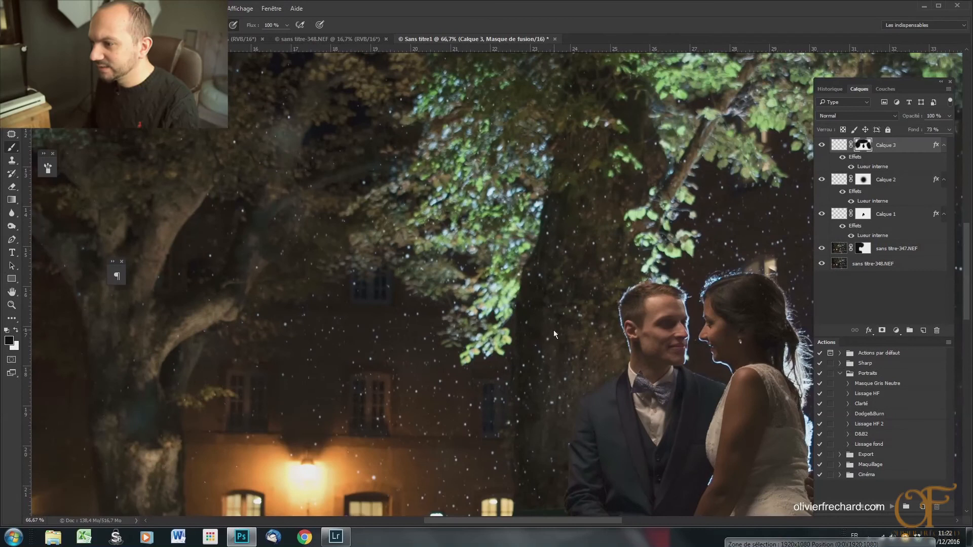
key("ctrl+minus")
key("ctrl+minus")
key("ctrl+minus")
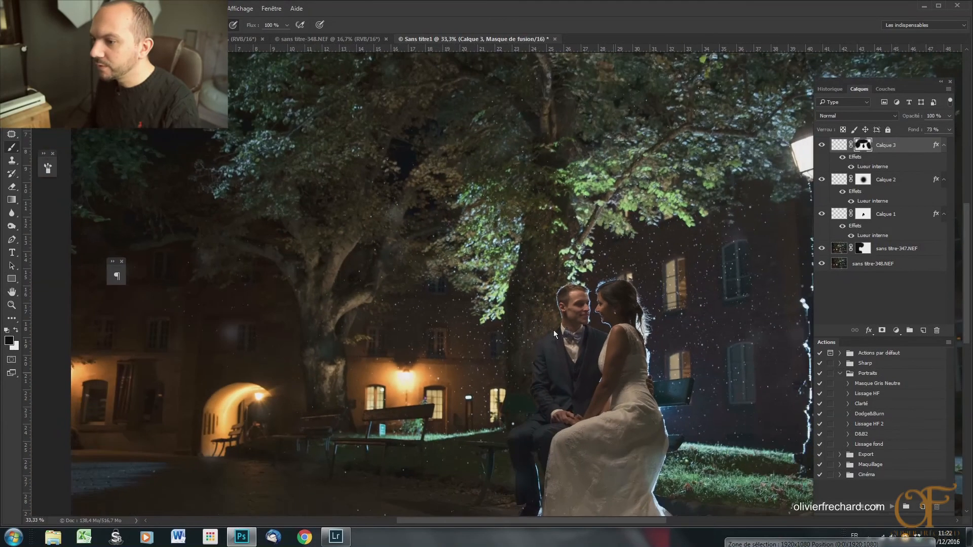
key("ctrl+minus")
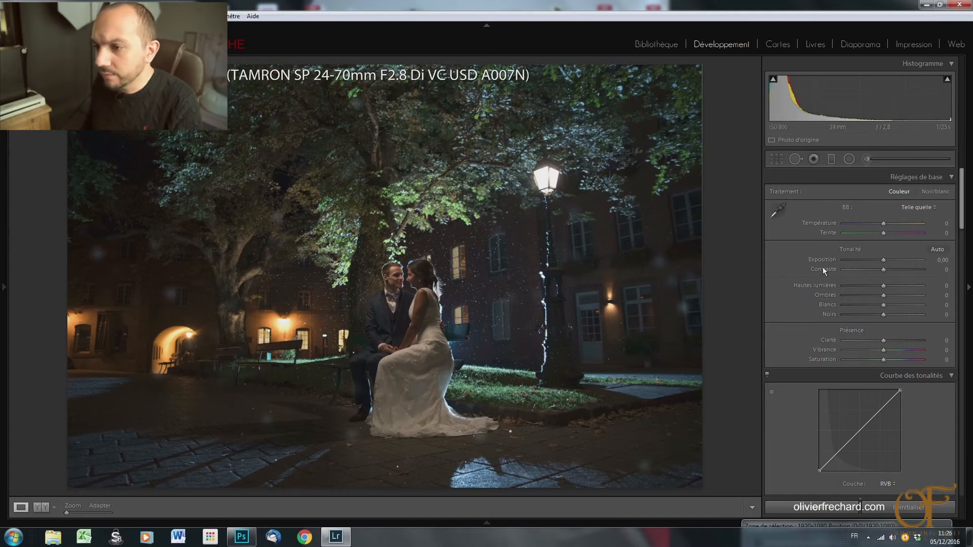
In Lightroom, shift the hues with the targeted adjustment on the archway and foliage: orange −11, yellow −47 and green −7.
left_click_drag(960, 208, 961, 245)
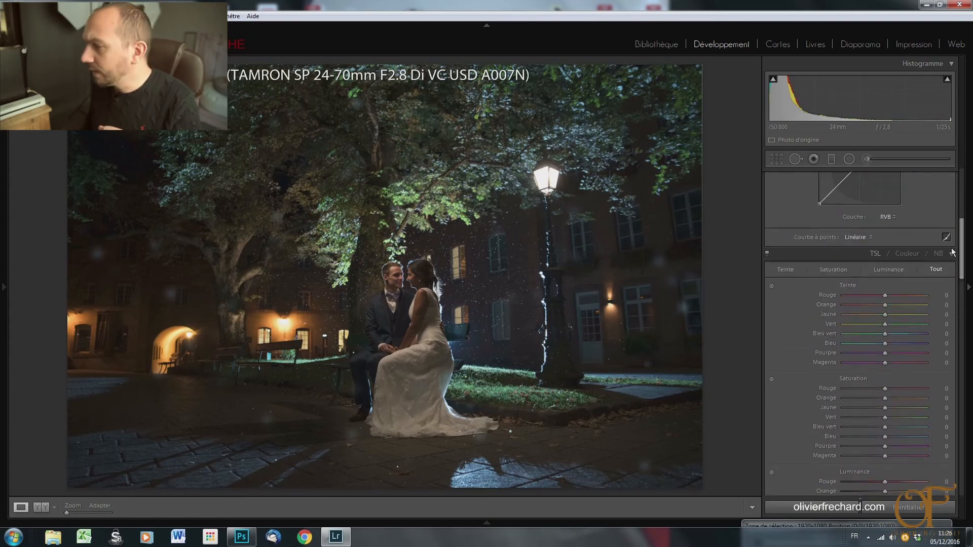
left_click(771, 285)
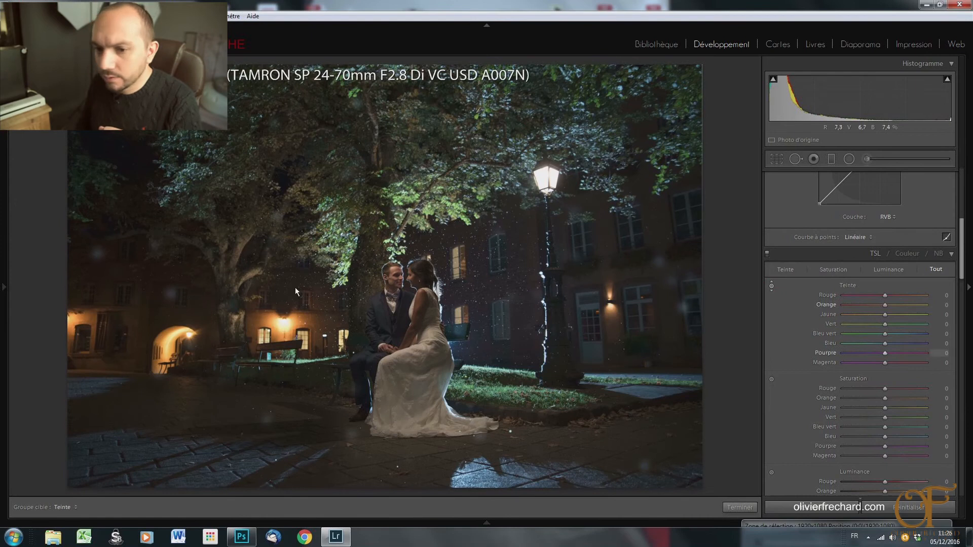
left_click_drag(177, 356, 176, 352)
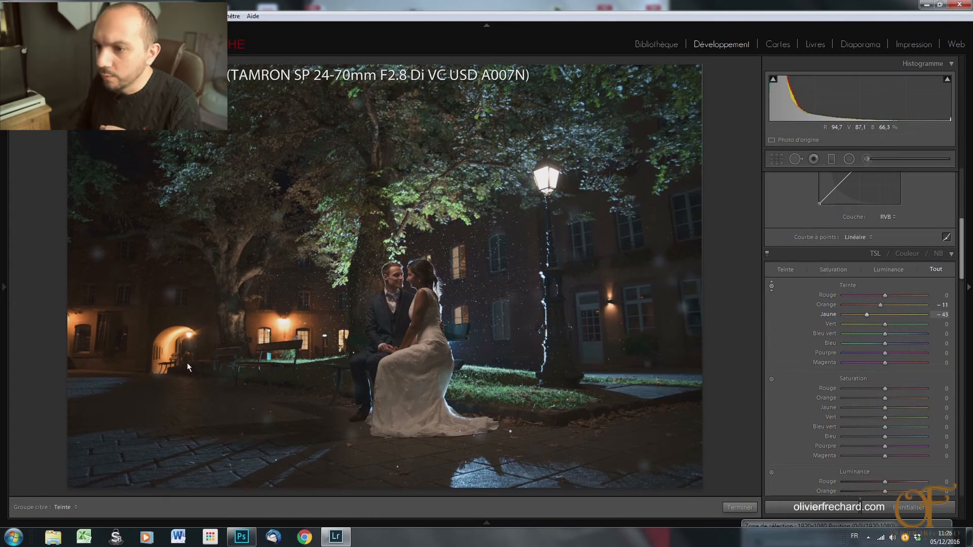
left_click_drag(439, 189, 406, 205)
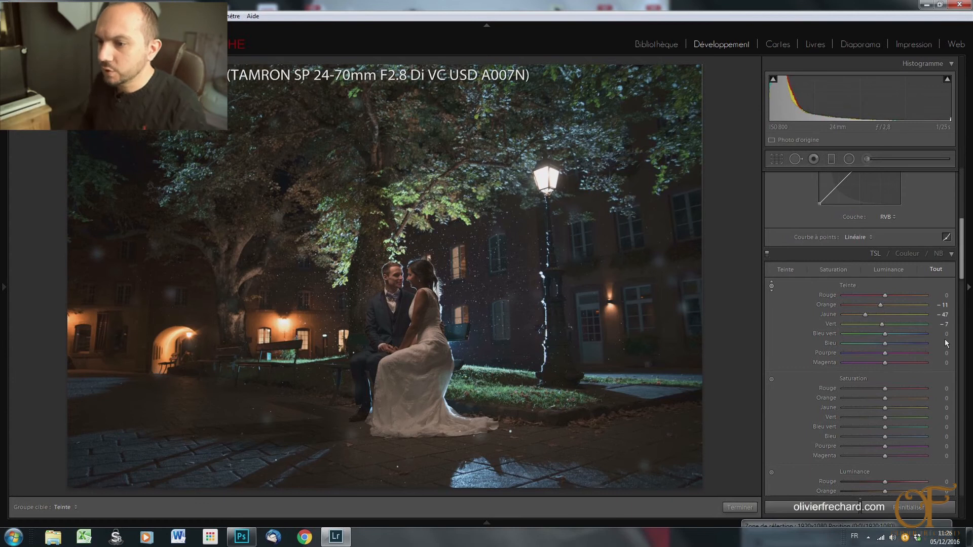
Add a radial filter with exposure 0.67 over the couple, invert its mask and centre it on their upper bodies.
left_click_drag(962, 248, 950, 145)
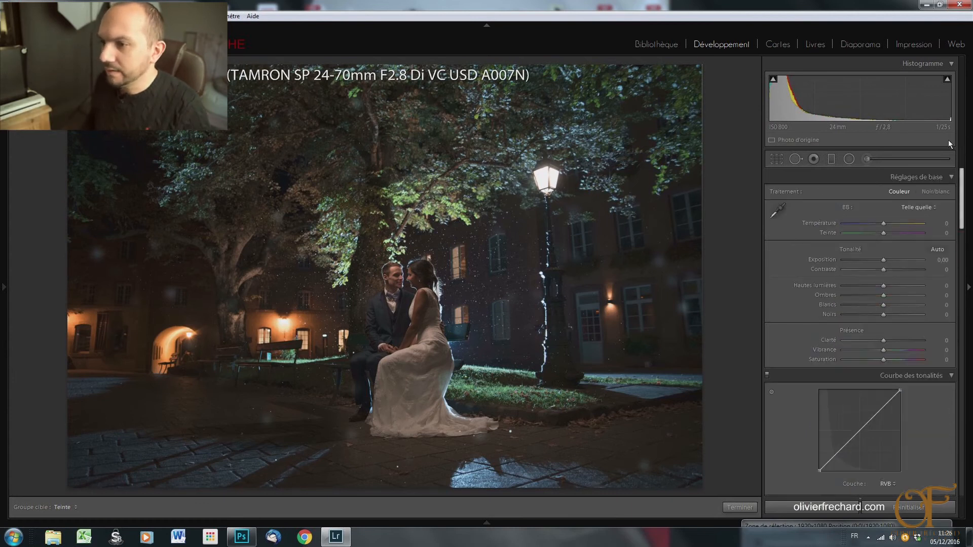
left_click(848, 161)
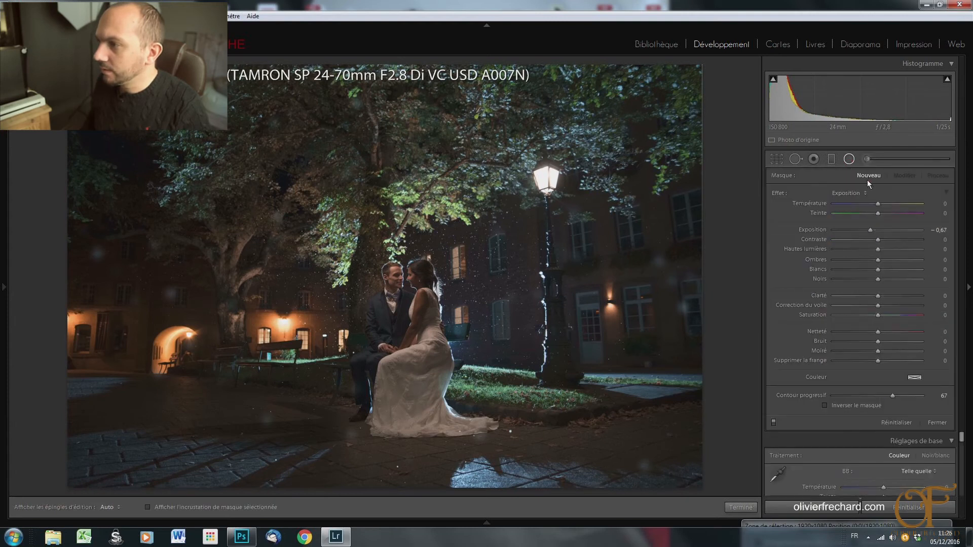
left_click(856, 194)
left_click(649, 39)
left_click_drag(870, 230, 885, 230)
left_click_drag(412, 312, 439, 342)
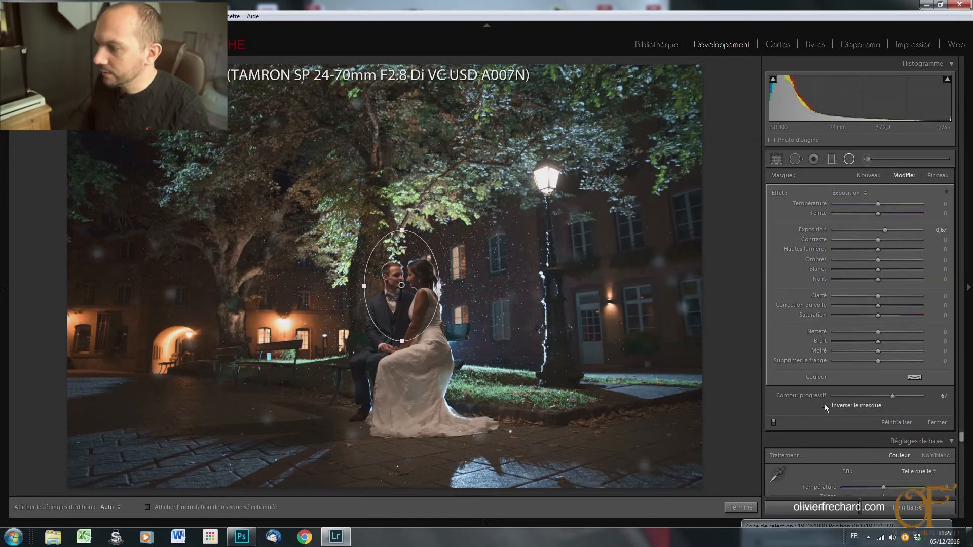
left_click(825, 405)
left_click_drag(402, 291, 410, 309)
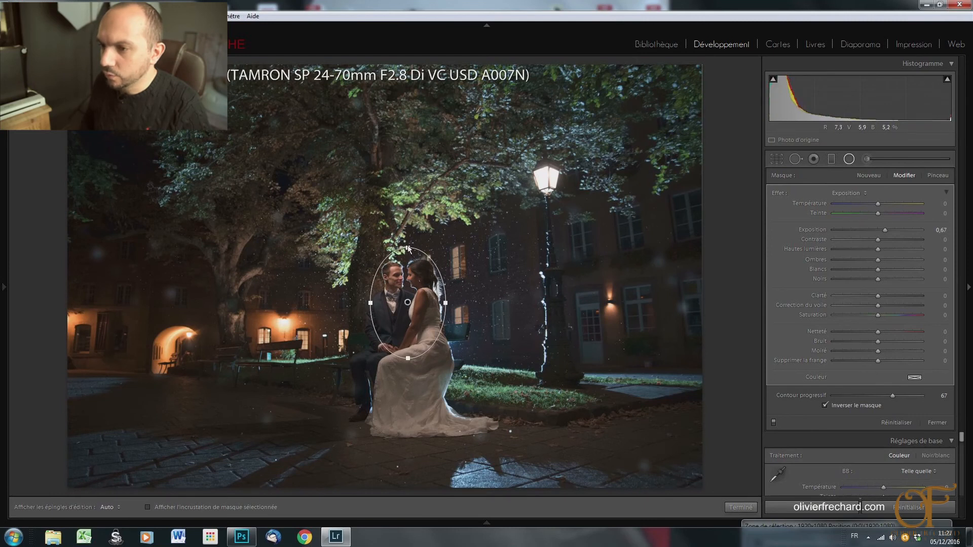
Tilt and stretch the radial filter to cover the couple from head to feet, and set its exposure to 0.62.
left_click_drag(409, 248, 400, 248)
left_click_drag(416, 358, 425, 422)
left_click_drag(408, 304, 413, 335)
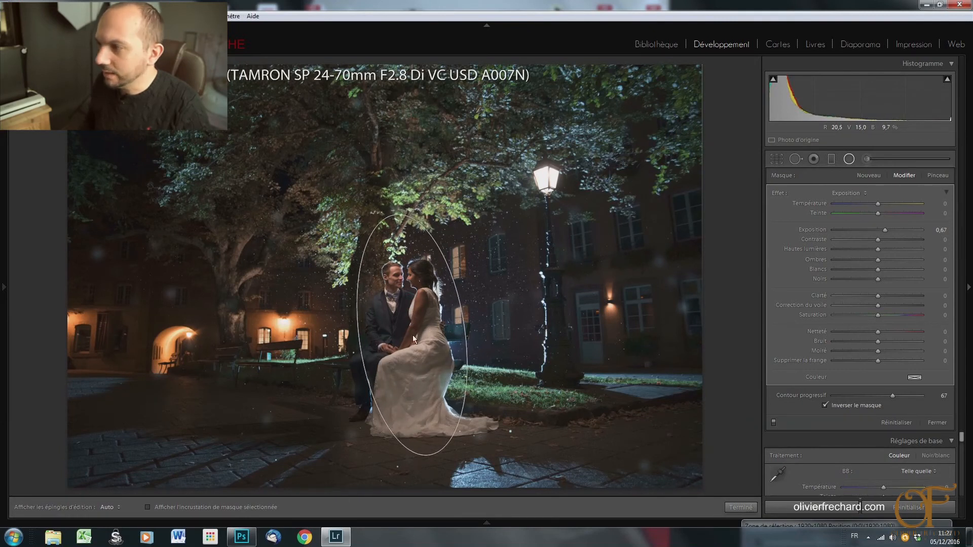
mouse_move(885, 230)
left_mouse_down()
mouse_move(908, 230)
mouse_move(888, 233)
left_mouse_up()
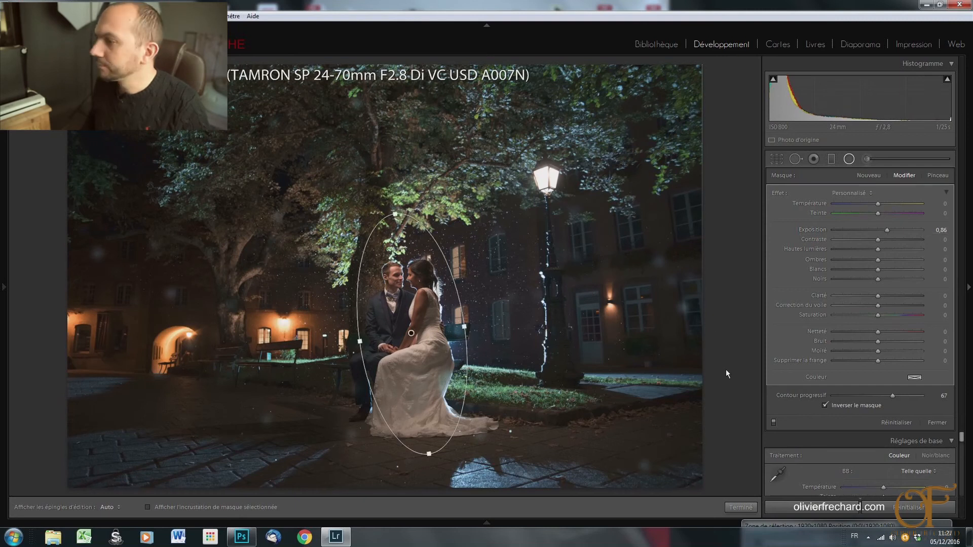
left_click_drag(886, 229, 884, 229)
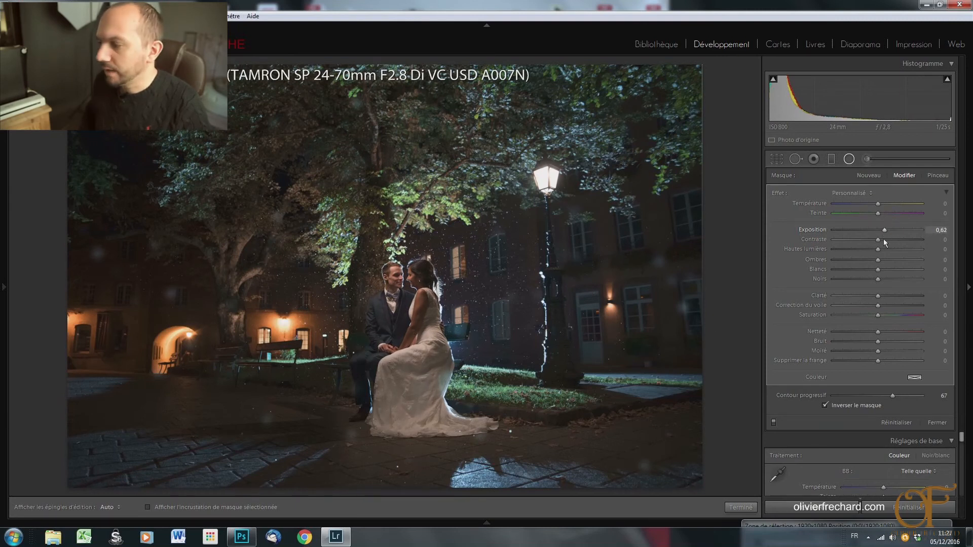
left_click(935, 422)
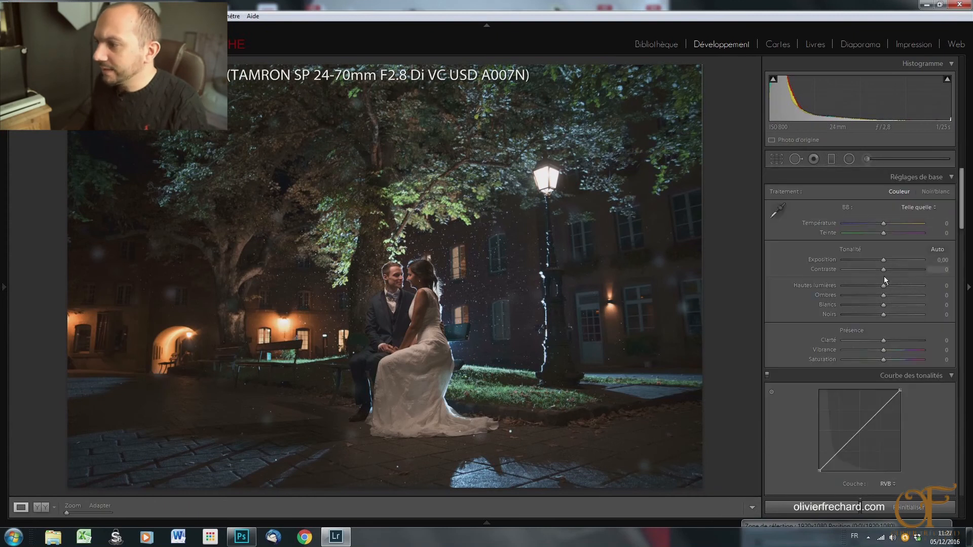
Set the basic tone to highlights +10, shadows +94, whites −12 and blacks +32, and raise clarity to about +27.
left_click_drag(884, 296, 896, 319)
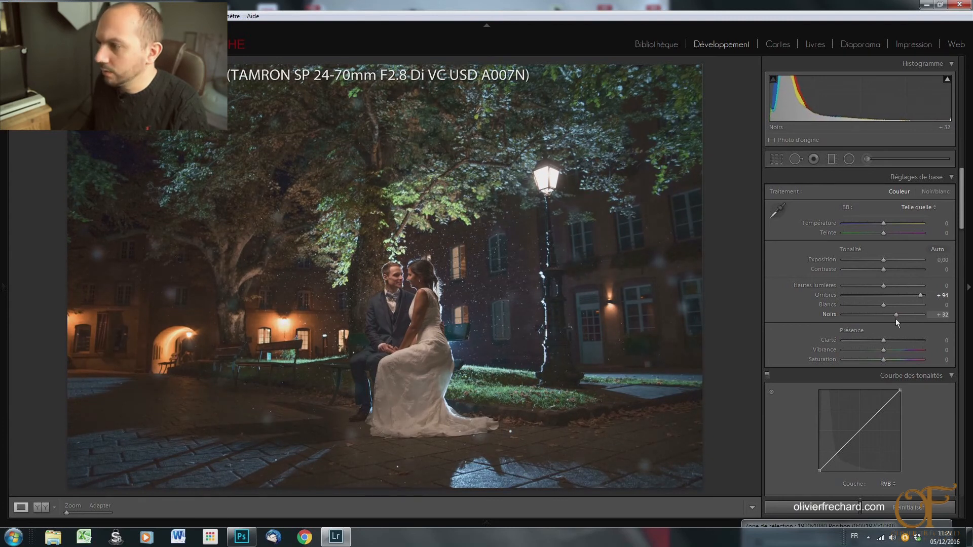
left_click_drag(883, 308, 885, 288)
left_click_drag(887, 343, 898, 345)
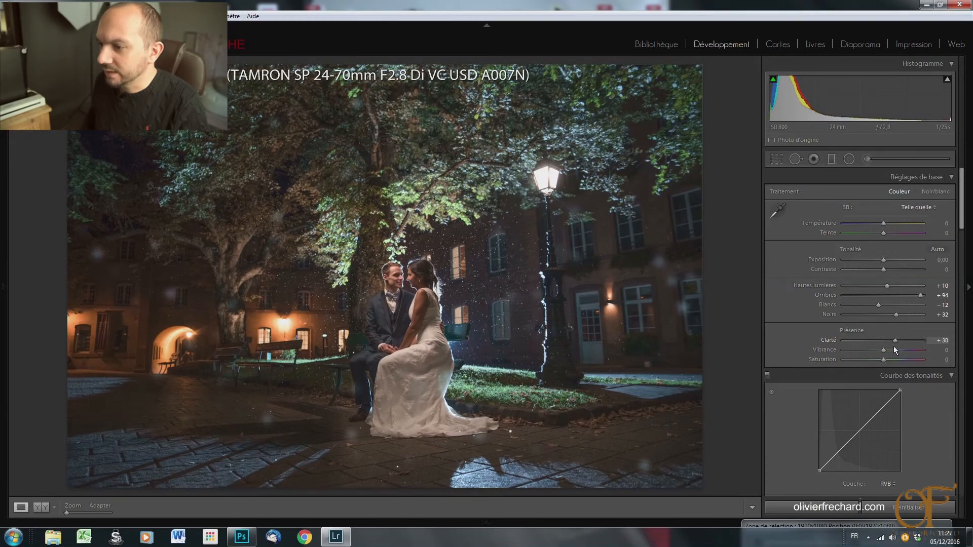
Adjust the hue and saturation of the primary colours in the camera calibration settings.
left_click(963, 315)
scroll(962, 311, "down", 10)
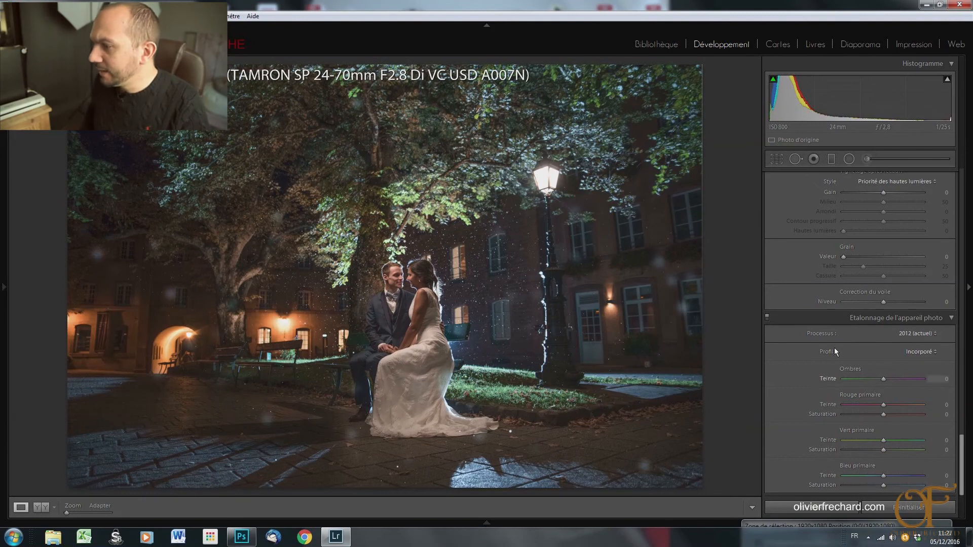
left_click_drag(881, 403, 841, 447)
left_click_drag(912, 452, 871, 454)
left_click_drag(889, 408, 882, 407)
mouse_move(884, 476)
left_mouse_down()
mouse_move(856, 474)
mouse_move(910, 473)
mouse_move(864, 486)
mouse_move(902, 485)
mouse_move(874, 486)
mouse_move(888, 488)
left_mouse_up()
mouse_move(892, 449)
left_mouse_down()
mouse_move(902, 449)
mouse_move(883, 450)
left_mouse_up()
Sharpen the photo with amount 51 and masking 43, using the groom's face as the detail preview.
left_click_drag(954, 470, 953, 331)
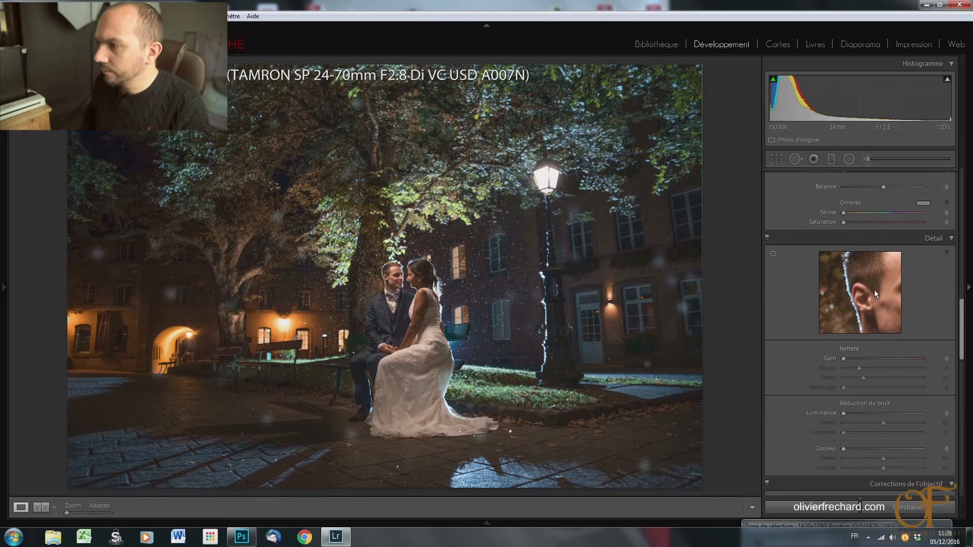
left_click_drag(875, 289, 888, 294)
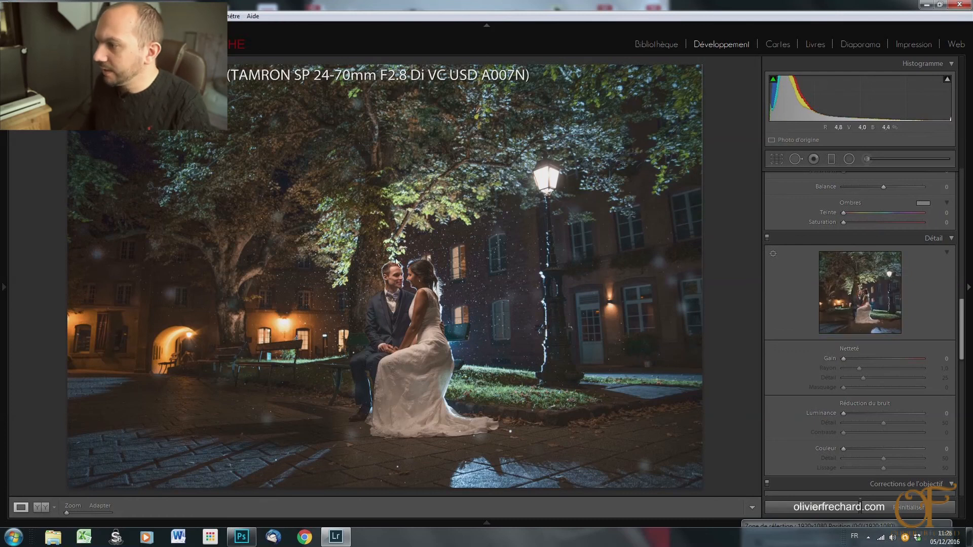
mouse_move(1, 140)
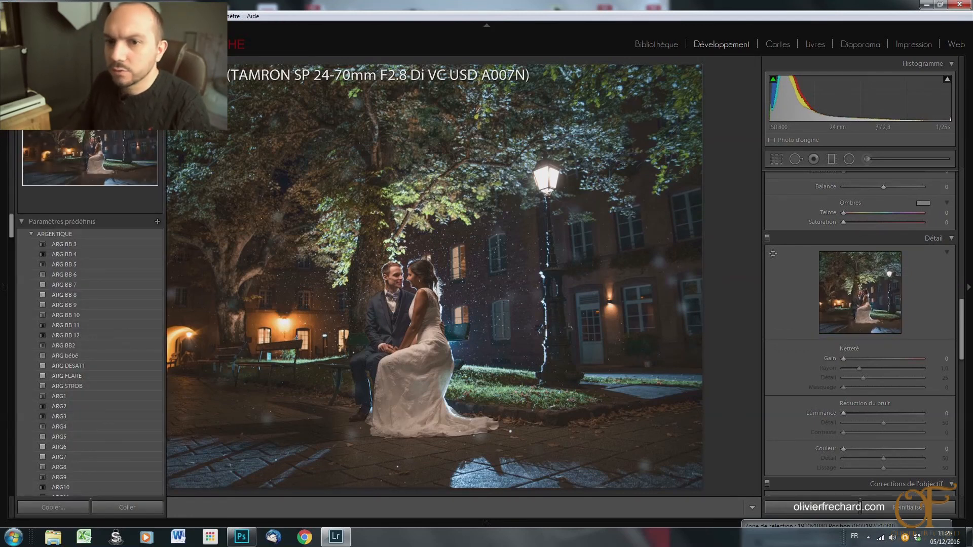
left_click(145, 63)
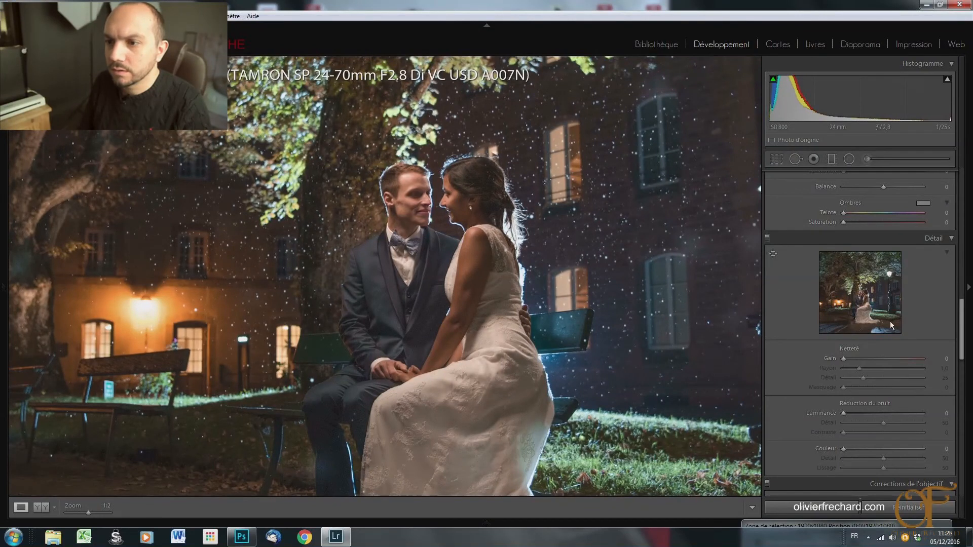
left_click_drag(867, 307, 916, 347)
left_click(866, 308)
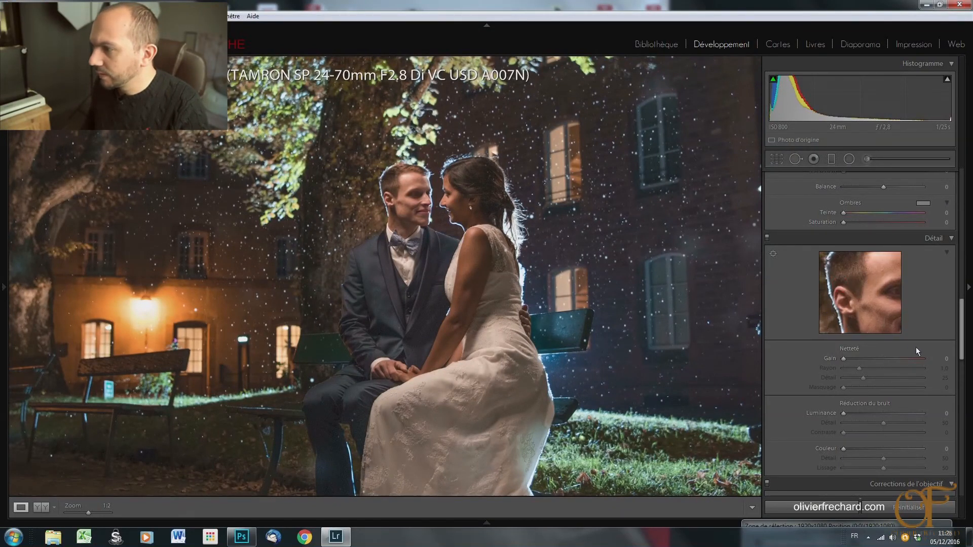
left_click_drag(886, 309, 850, 305)
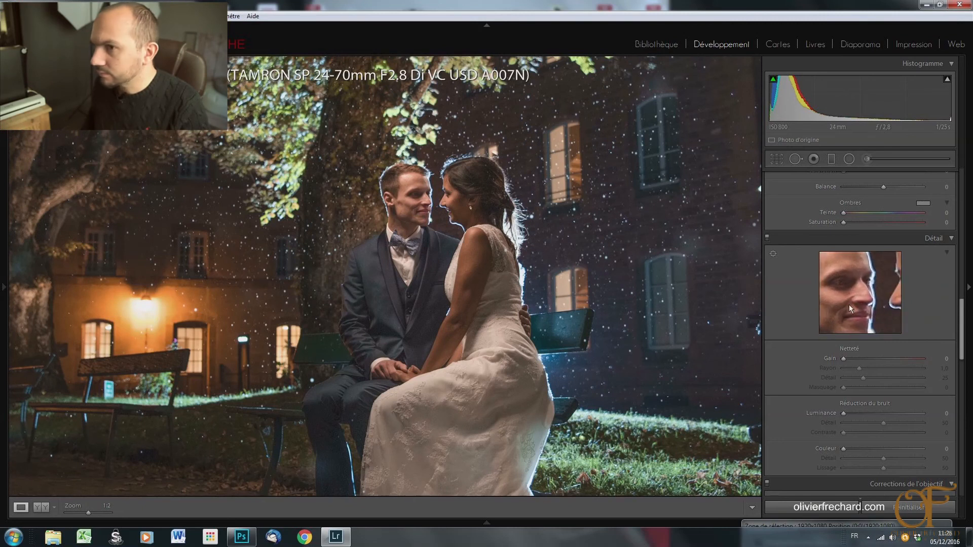
left_click_drag(844, 358, 869, 361)
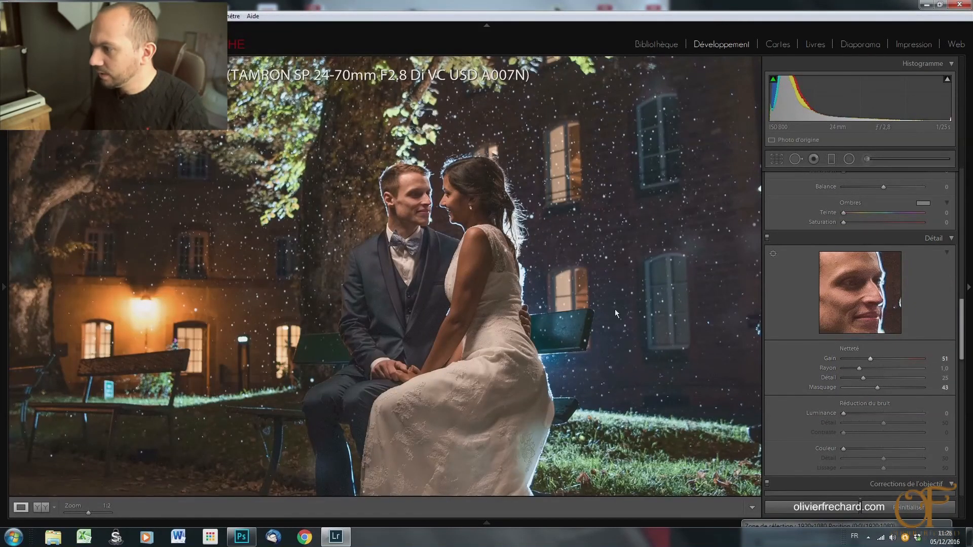
left_click(588, 300)
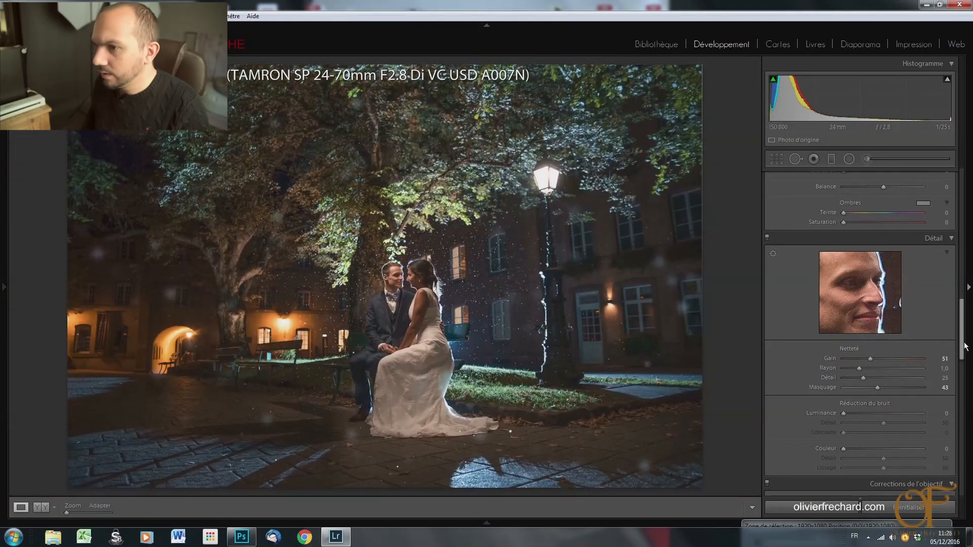
Shape the RGB tone curve with a shadow point and a highlight point, and lift its black point slightly.
left_click_drag(965, 344, 964, 191)
left_click_drag(837, 454, 837, 457)
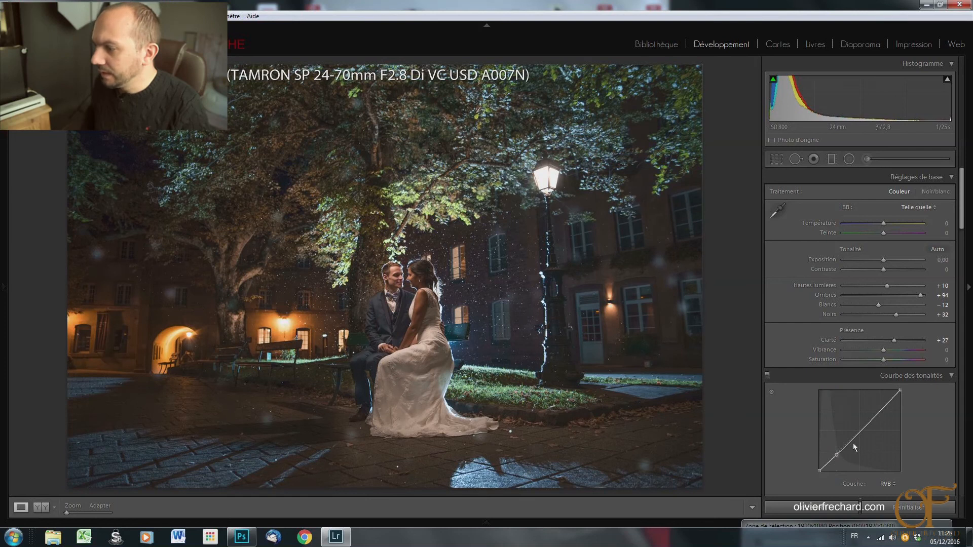
left_click(868, 422)
left_click_drag(868, 418, 868, 421)
left_click(820, 470)
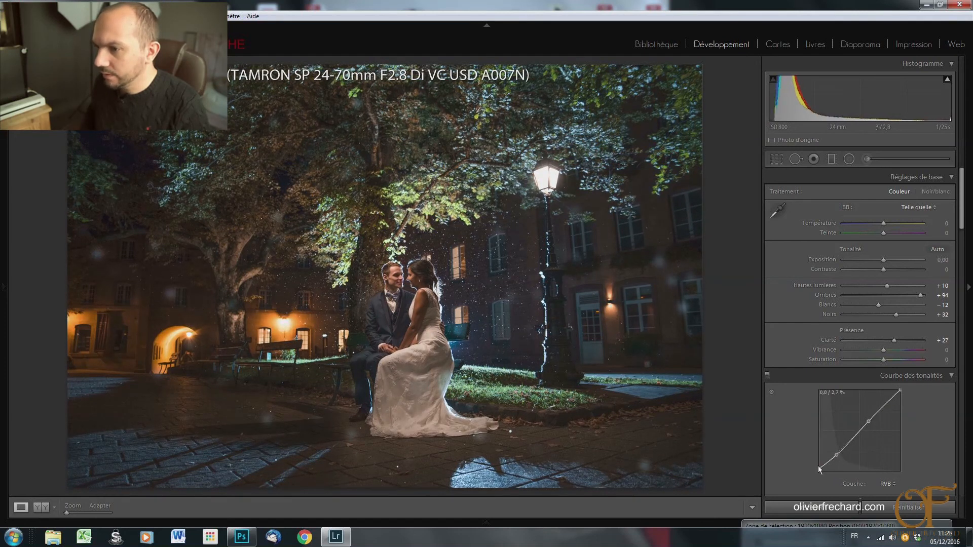
left_click(836, 455)
left_click_drag(836, 458, 822, 473)
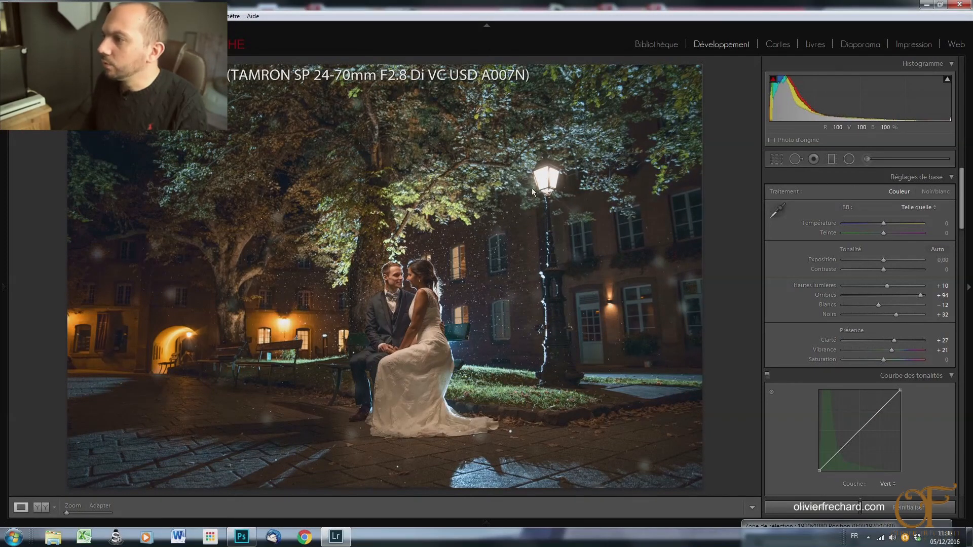
Add a radial filter with an inverted mask around the street lamp and stretch it vertically along the lamp post.
key("shift+m")
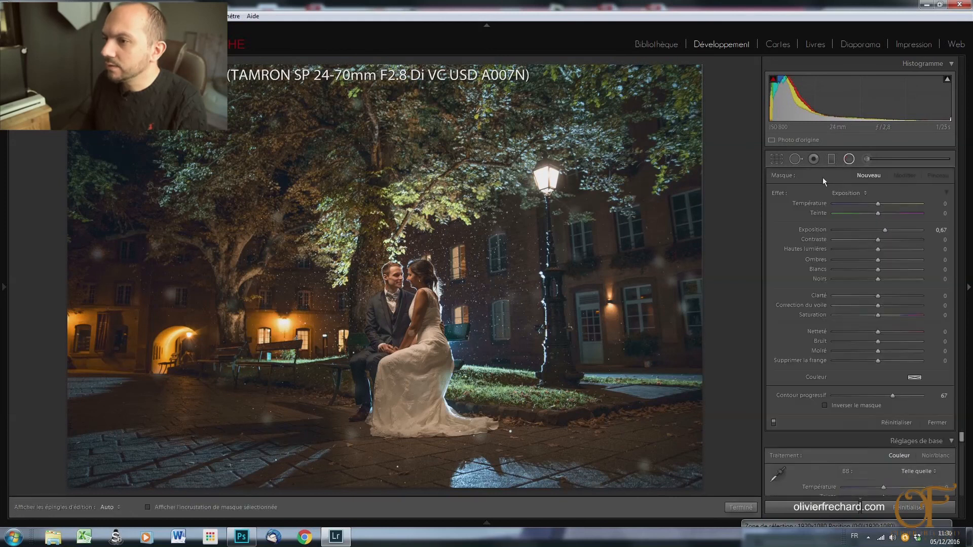
left_click_drag(541, 172, 606, 256)
left_click(825, 405)
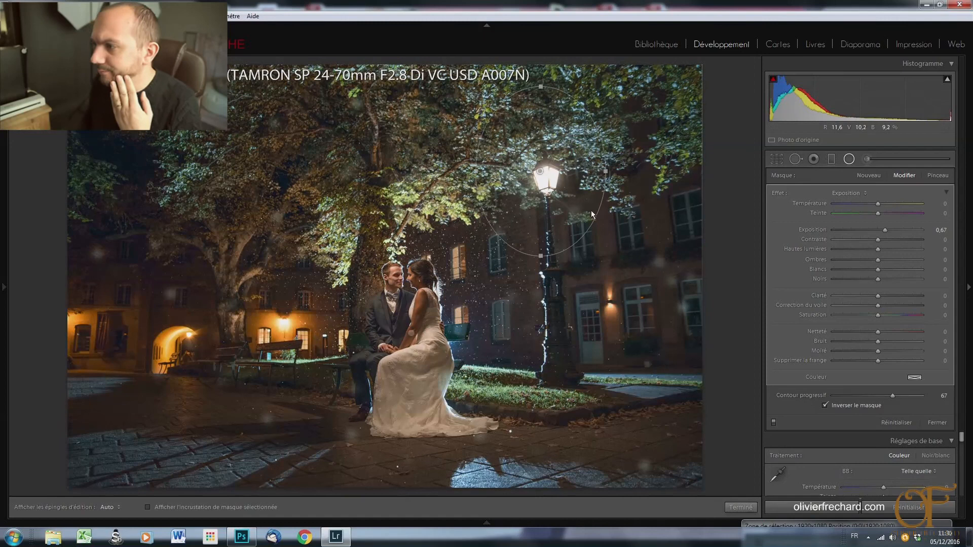
left_click_drag(541, 174, 548, 198)
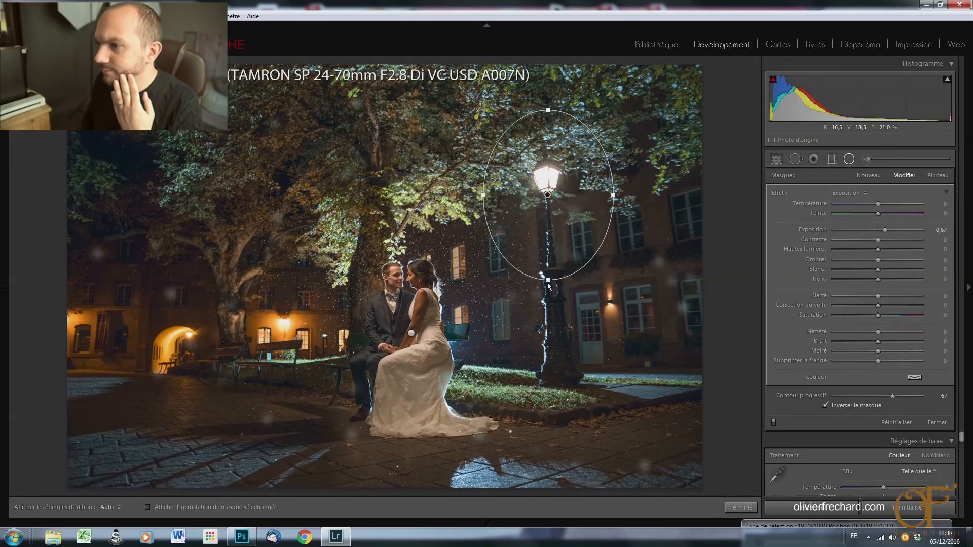
left_click_drag(545, 282, 561, 366)
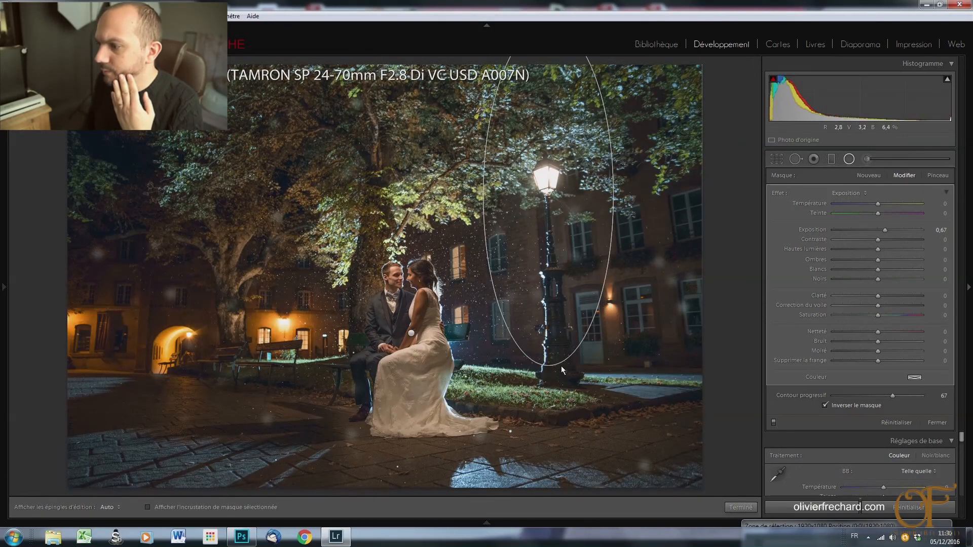
Set the lamp's radial filter to temperature 19 and contrast −16, and raise its exposure to about 0.5.
left_click(871, 230)
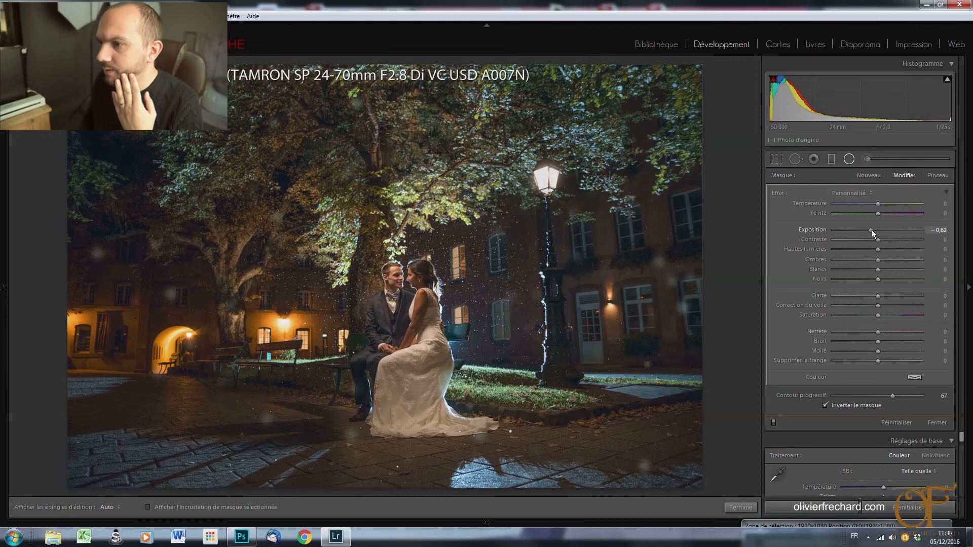
left_click_drag(875, 230, 887, 206)
left_click_drag(879, 242, 881, 242)
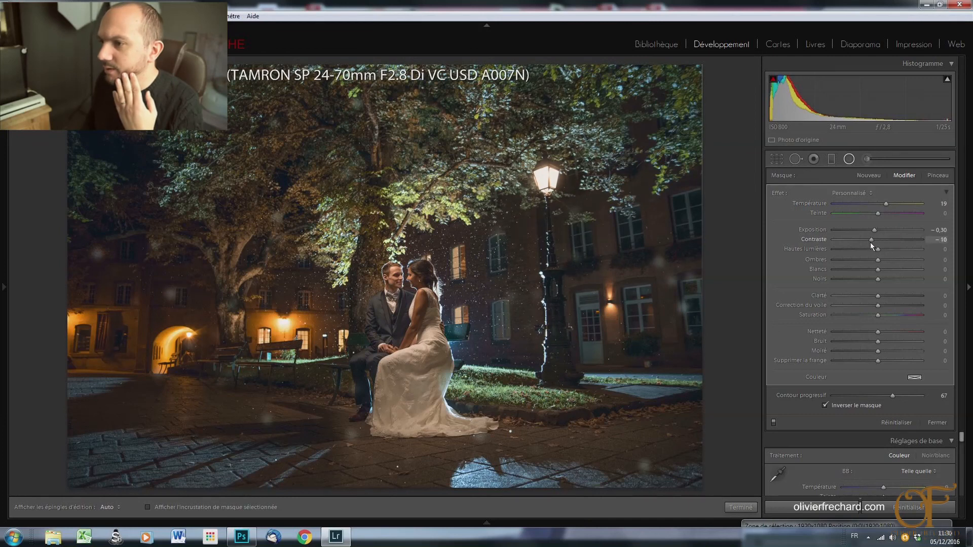
left_click_drag(874, 230, 884, 230)
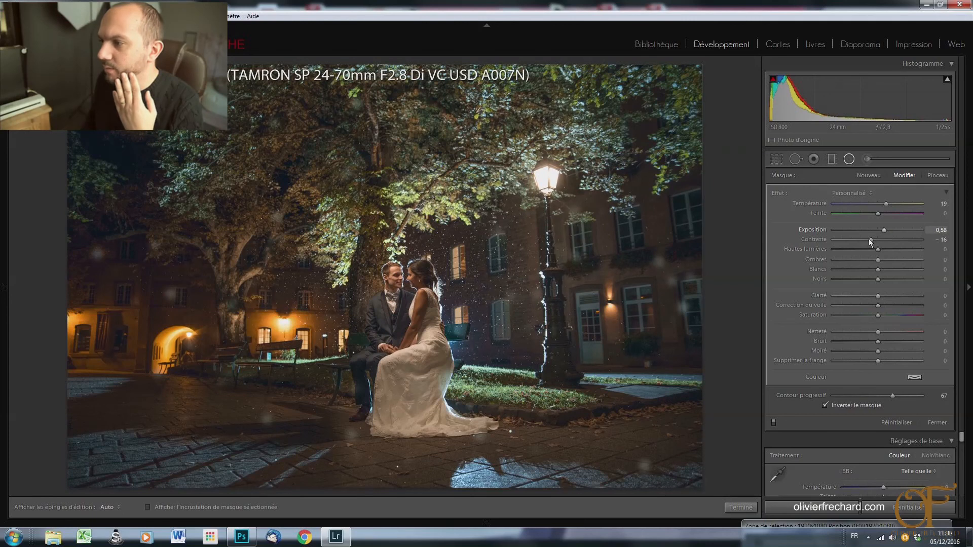